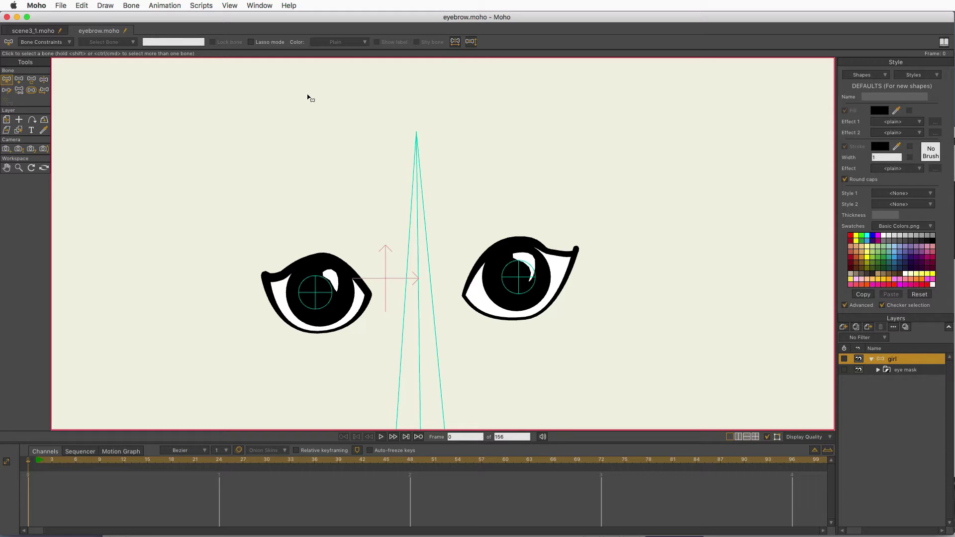
# Add a vector layer above the eye mask layer inside the girl group and name it eyebrows
pyautogui.click(913, 372)
pyautogui.click(843, 327)
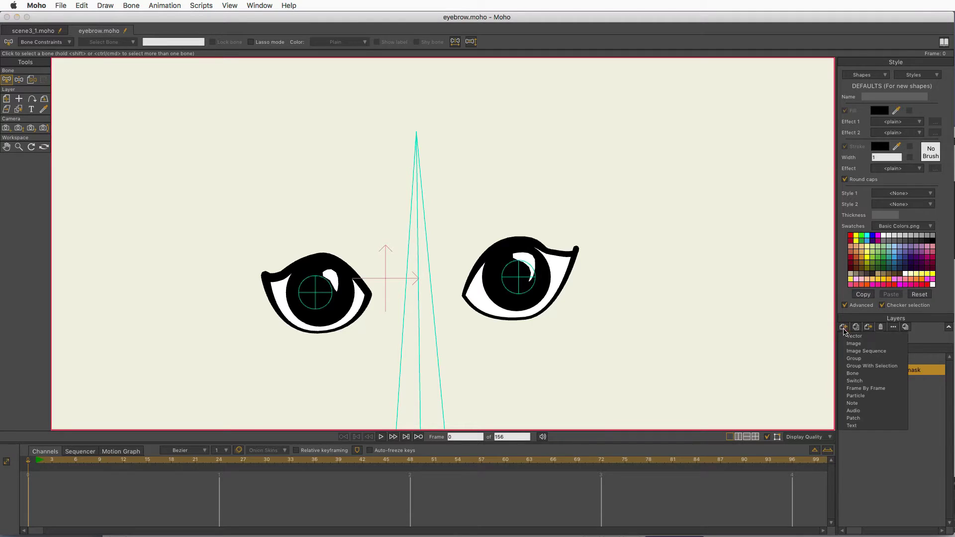
pyautogui.click(857, 337)
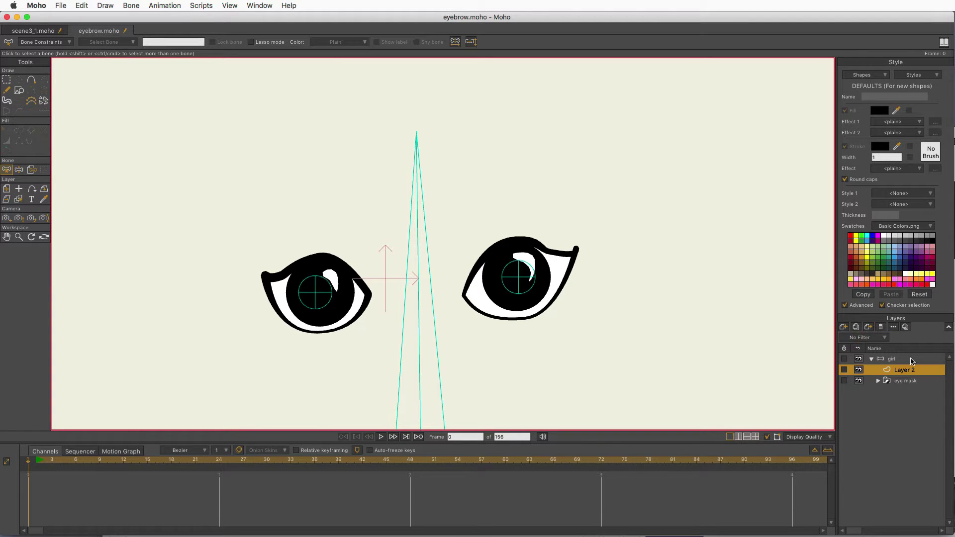
pyautogui.click(20, 91)
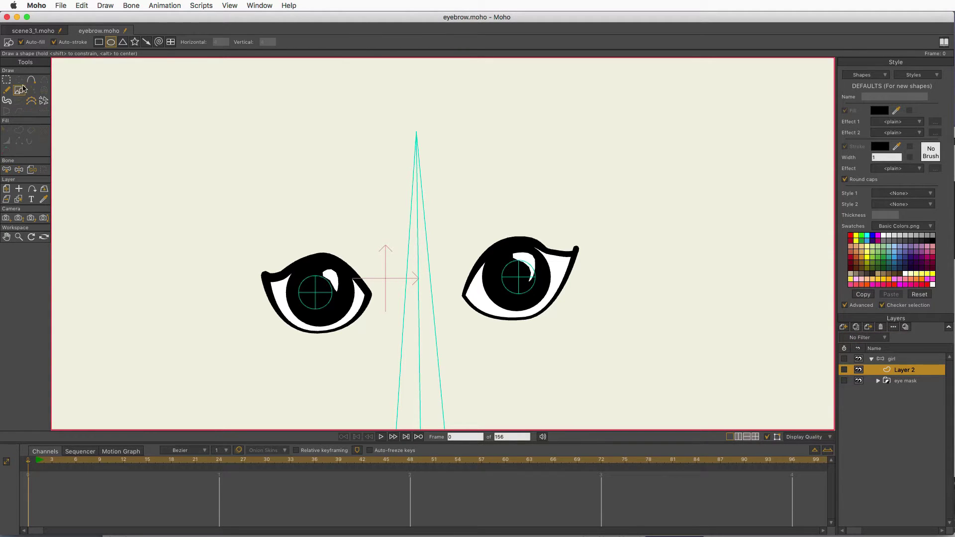
pyautogui.doubleClick(916, 371)
pyautogui.press('e')
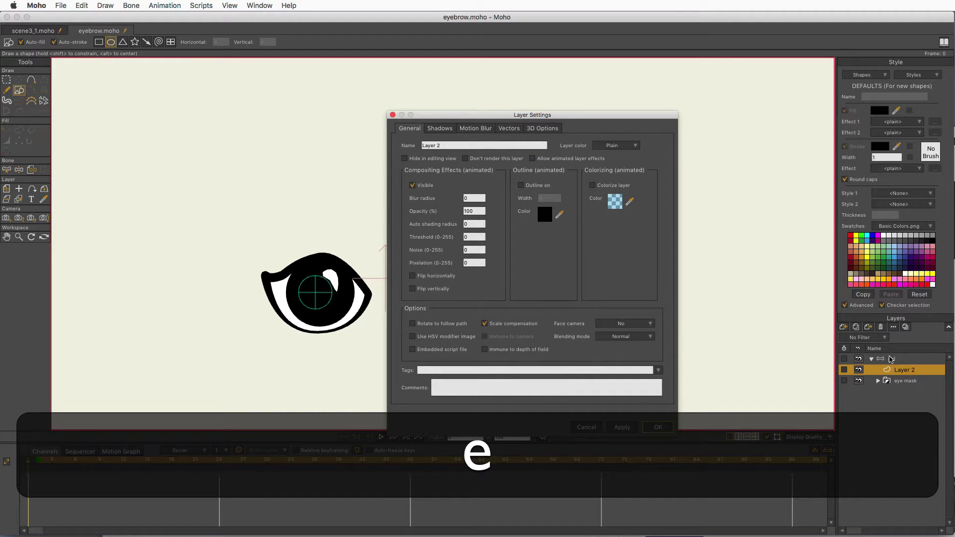
pyautogui.press('Tab')
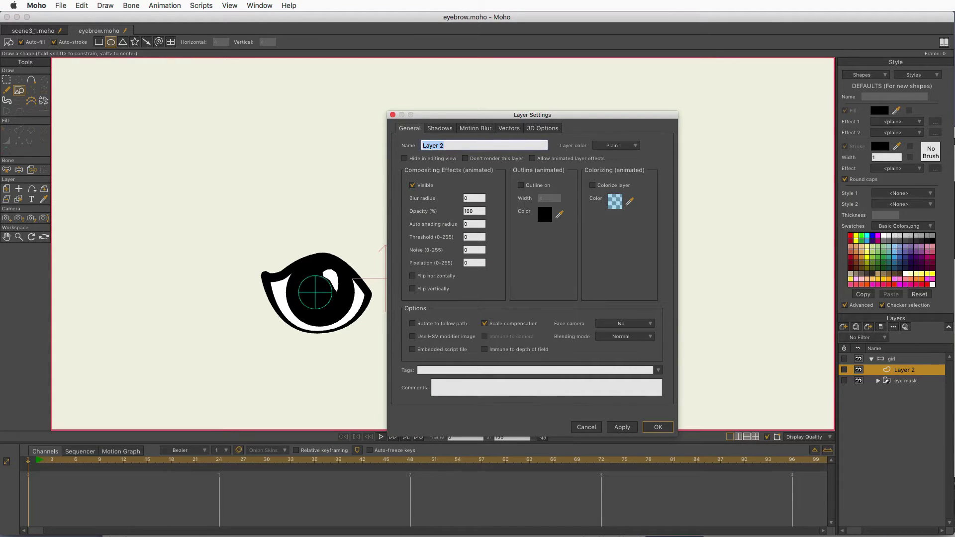
pyautogui.write('eyebrows')
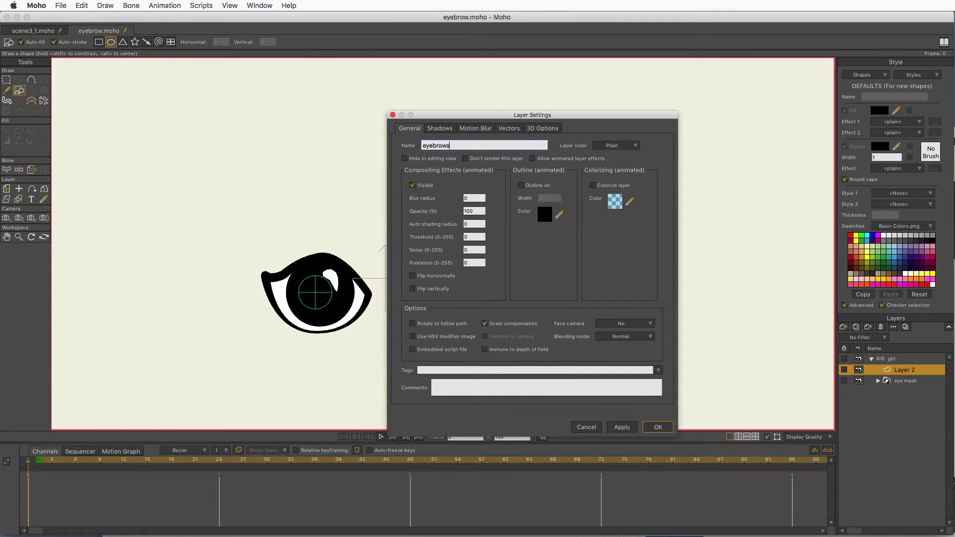
pyautogui.press('Return')
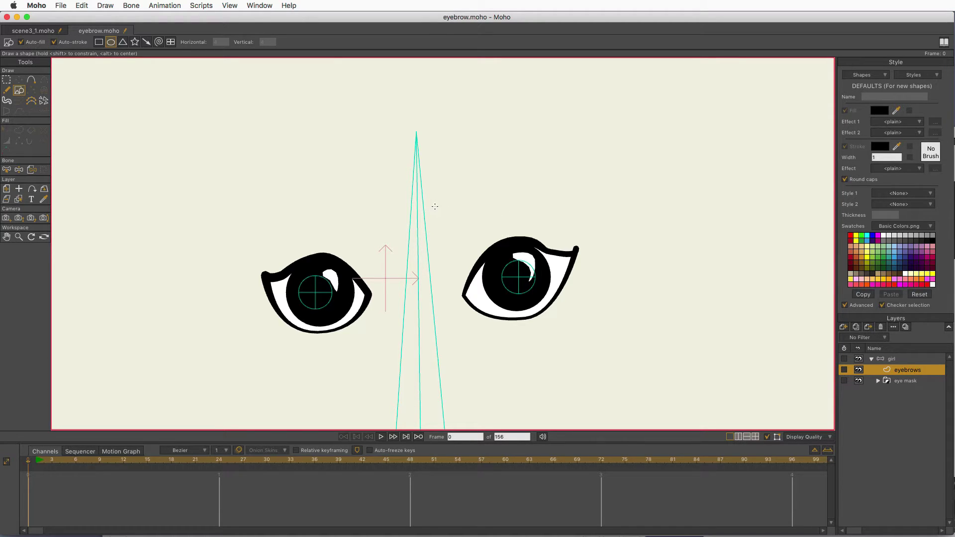
# Draw a thin, flat black ellipse above the right-hand eye and turn its two end points into sharp peaks
pyautogui.moveTo(435, 206)
pyautogui.mouseDown()
pyautogui.moveTo(538, 209)
pyautogui.moveTo(578, 221)
pyautogui.mouseUp()
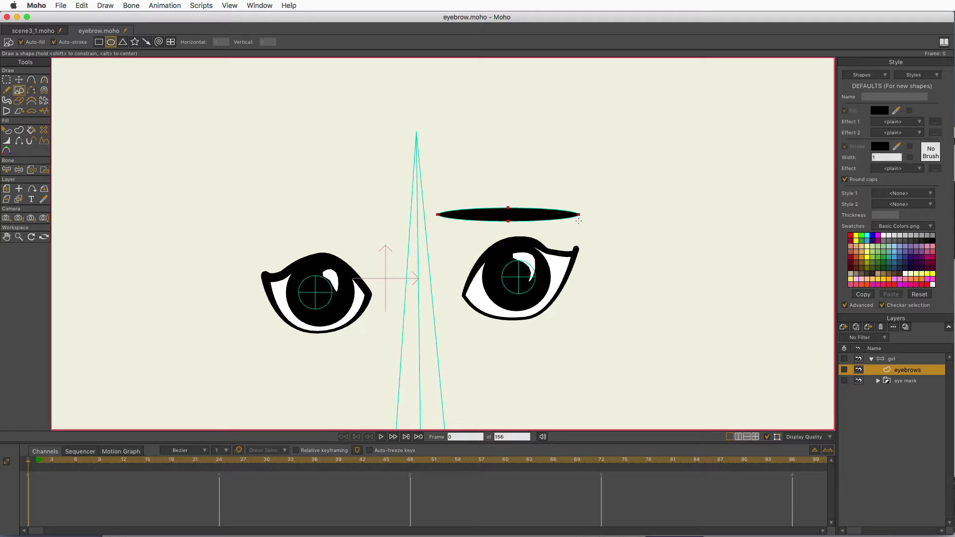
pyautogui.press('g')
pyautogui.moveTo(576, 167)
pyautogui.mouseDown()
pyautogui.moveTo(578, 232)
pyautogui.moveTo(560, 188)
pyautogui.mouseUp()
pyautogui.moveTo(439, 180); pyautogui.dragTo(418, 175)
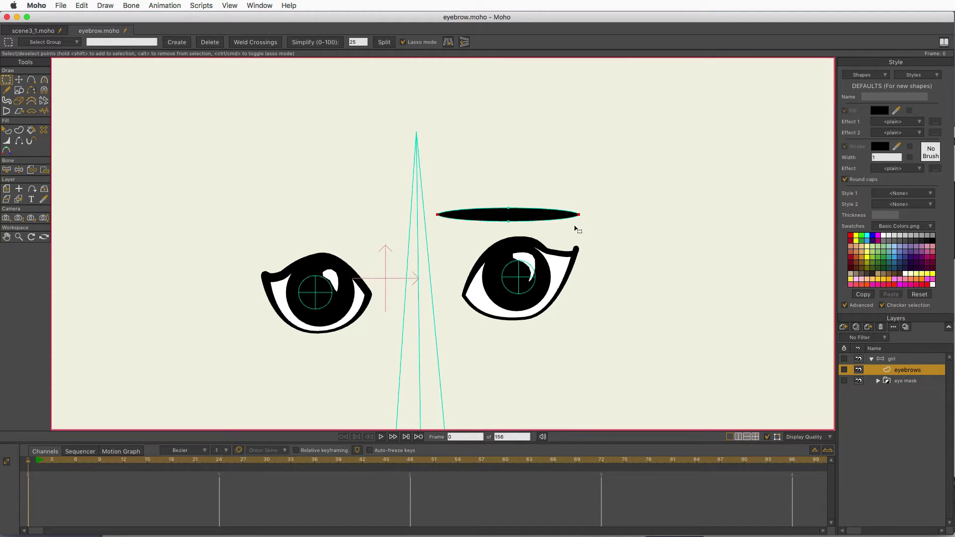
pyautogui.click(43, 80)
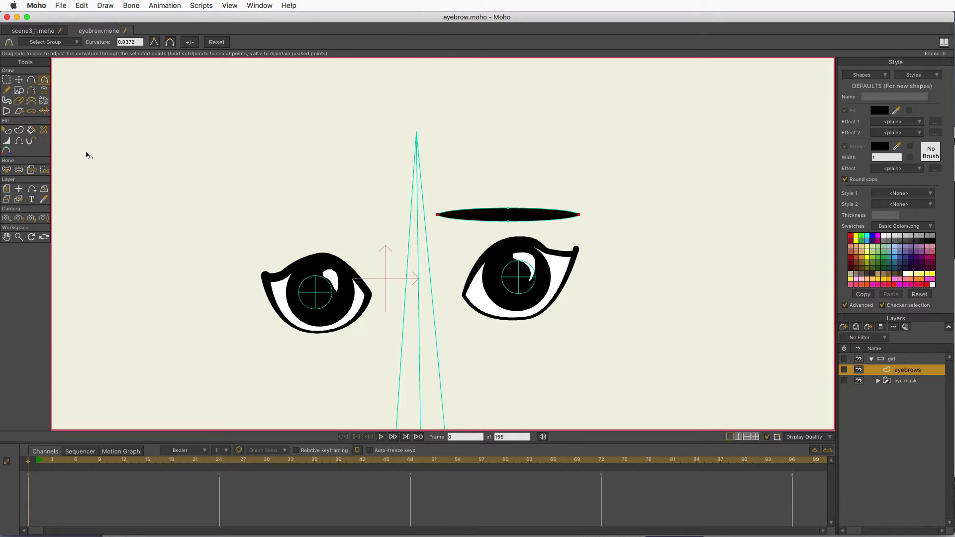
pyautogui.click(155, 42)
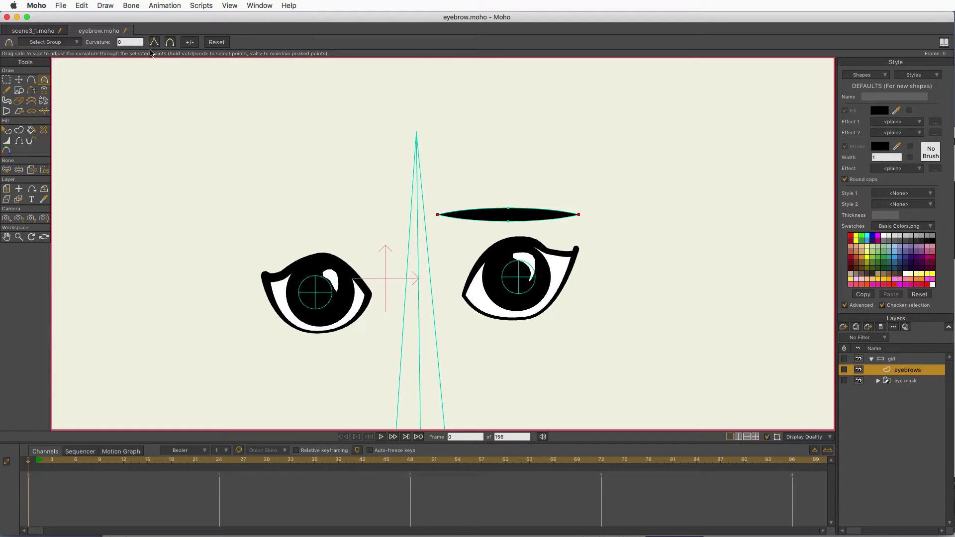
pyautogui.click(8, 80)
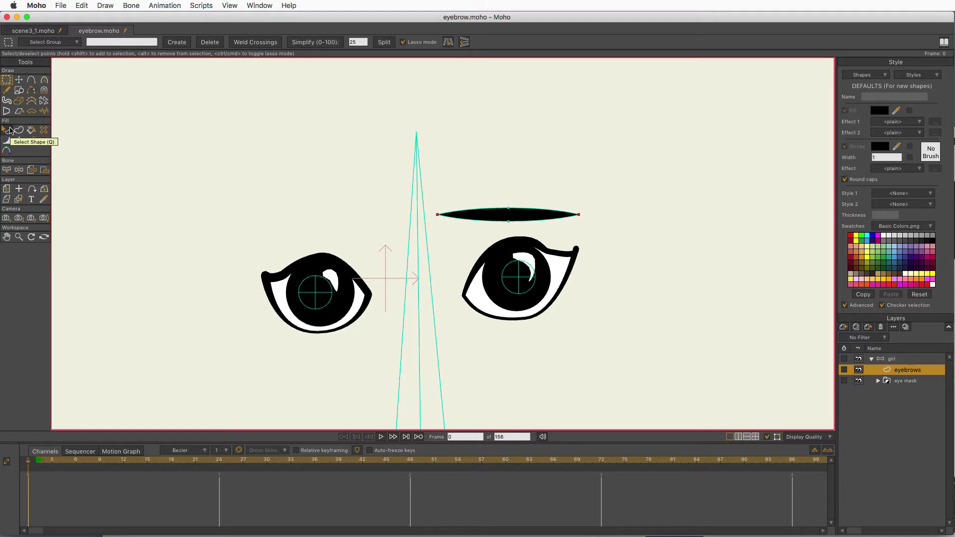
pyautogui.press('super+z')
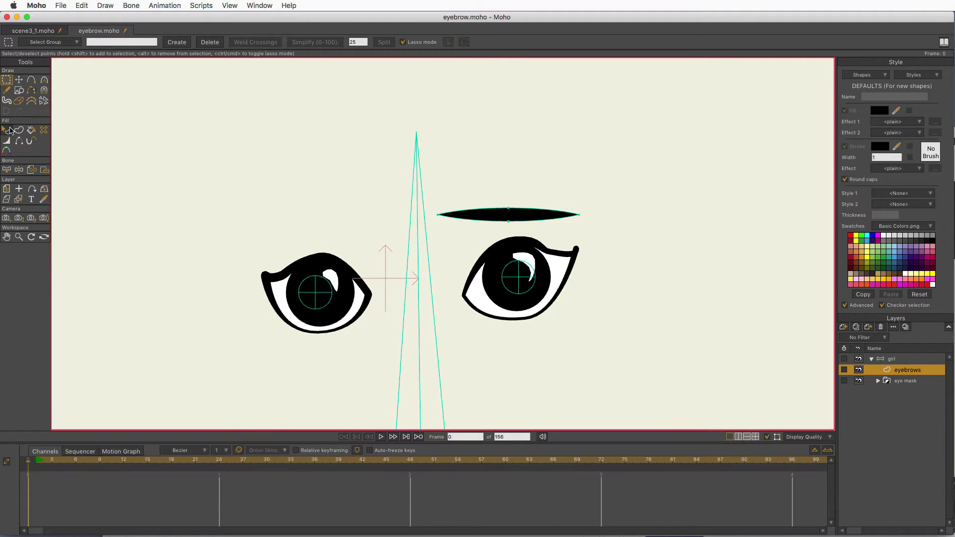
# Add four points to the eyebrow outline, one on the upper and lower edge at each side of its middle
pyautogui.click(31, 80)
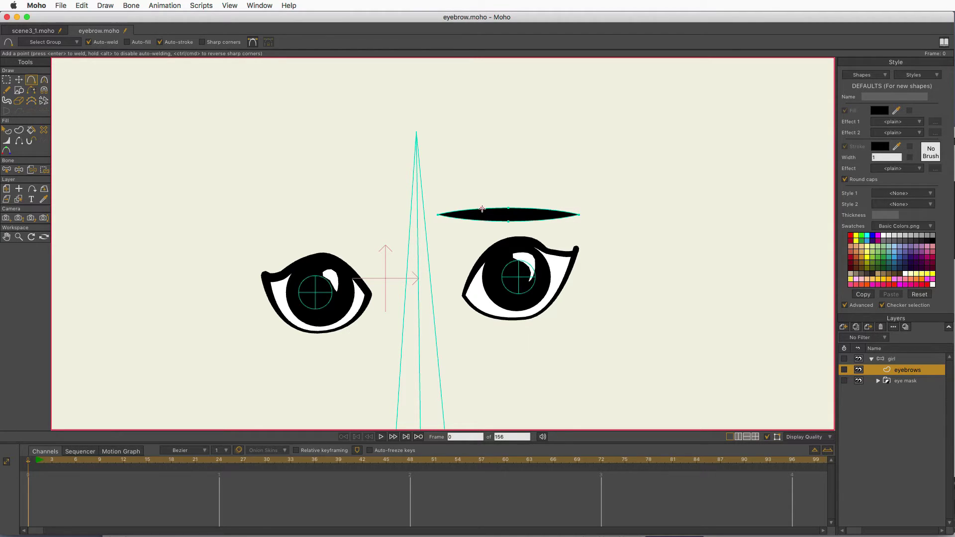
pyautogui.click(480, 209)
pyautogui.click(481, 220)
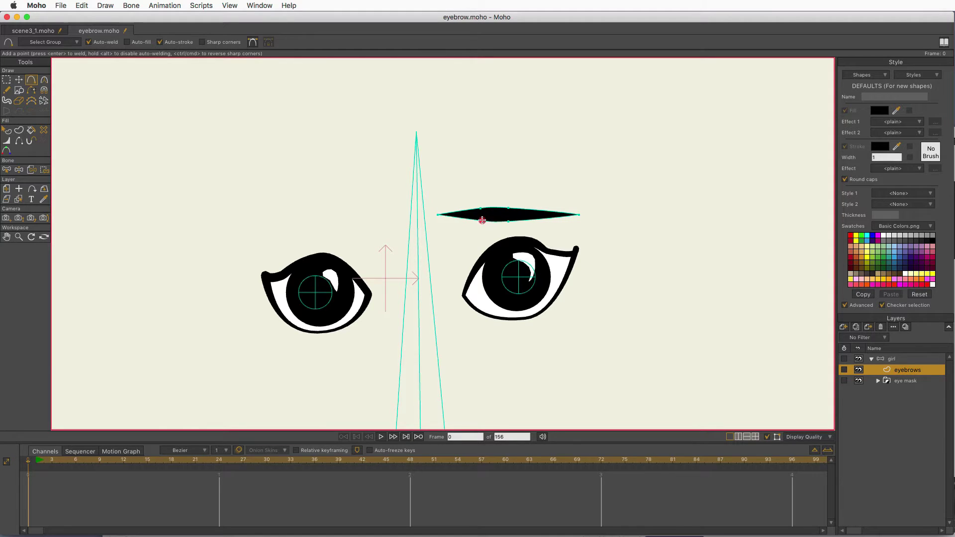
pyautogui.click(535, 209)
pyautogui.click(535, 219)
# Try raising the eyebrow's upper middle point, and undo the move
pyautogui.click(19, 80)
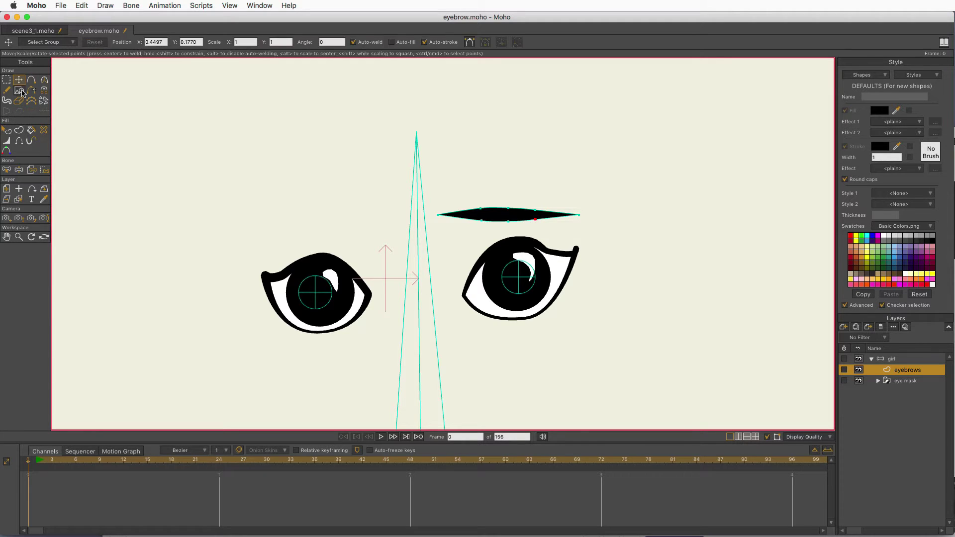
pyautogui.moveTo(509, 208)
pyautogui.mouseDown()
pyautogui.moveTo(507, 198)
pyautogui.moveTo(508, 209)
pyautogui.moveTo(481, 194)
pyautogui.moveTo(479, 207)
pyautogui.moveTo(513, 197)
pyautogui.mouseUp()
pyautogui.press('super+z')
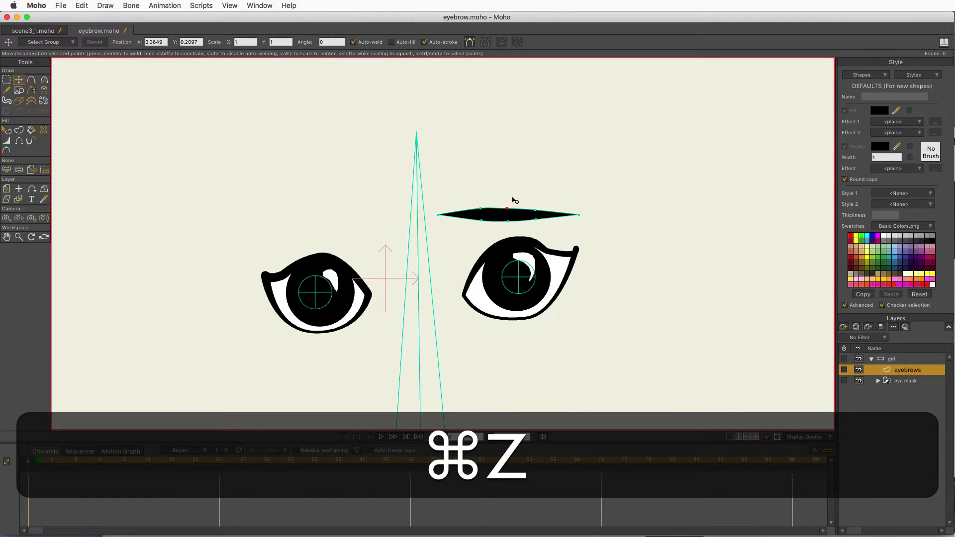
pyautogui.press('super+z')
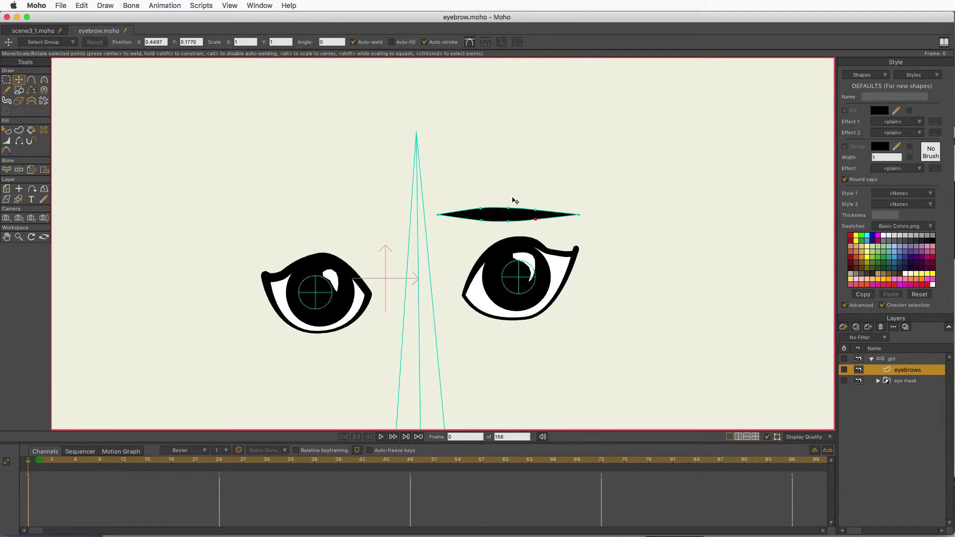
# On the girl bone layer, add three pin bones at the eyebrow's inner end, middle and outer end, each parented to the long head bone
pyautogui.click(909, 358)
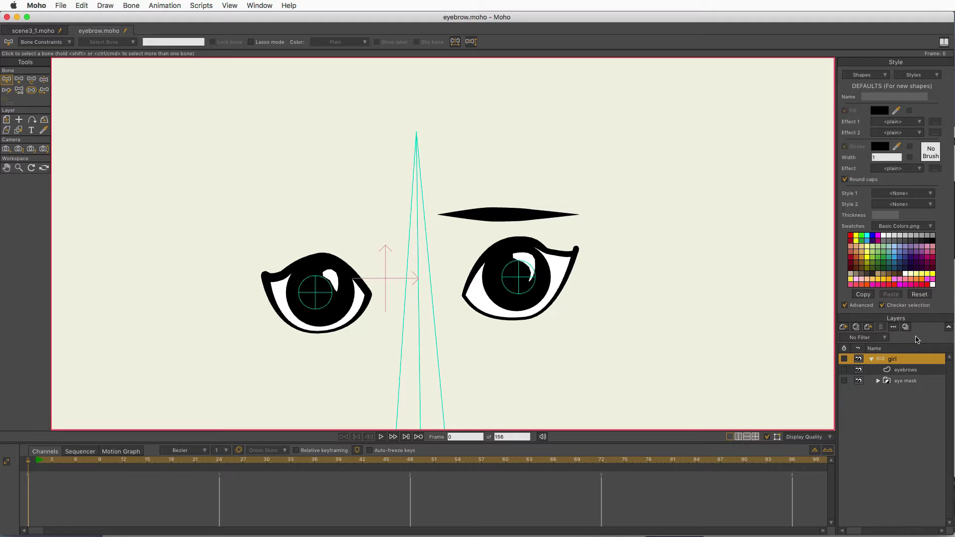
pyautogui.click(532, 135)
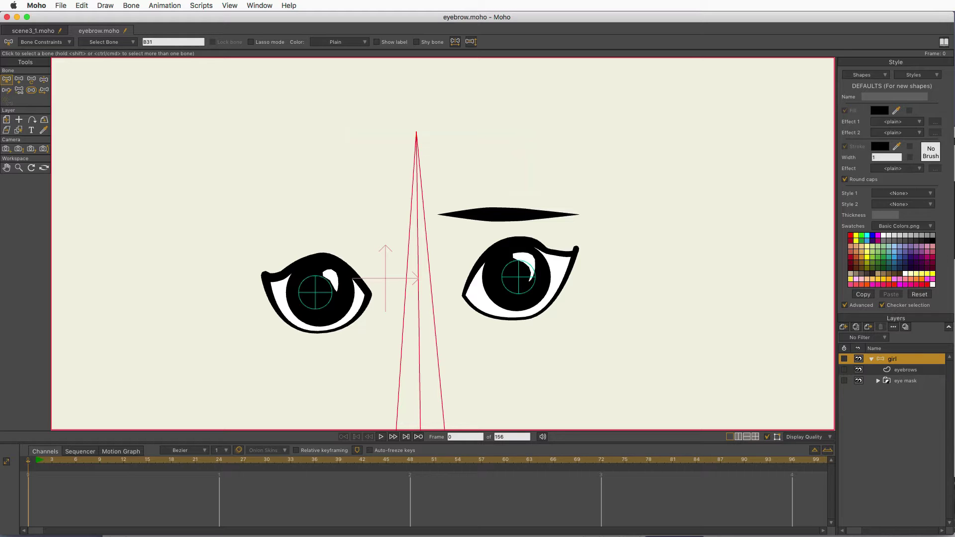
pyautogui.click(19, 79)
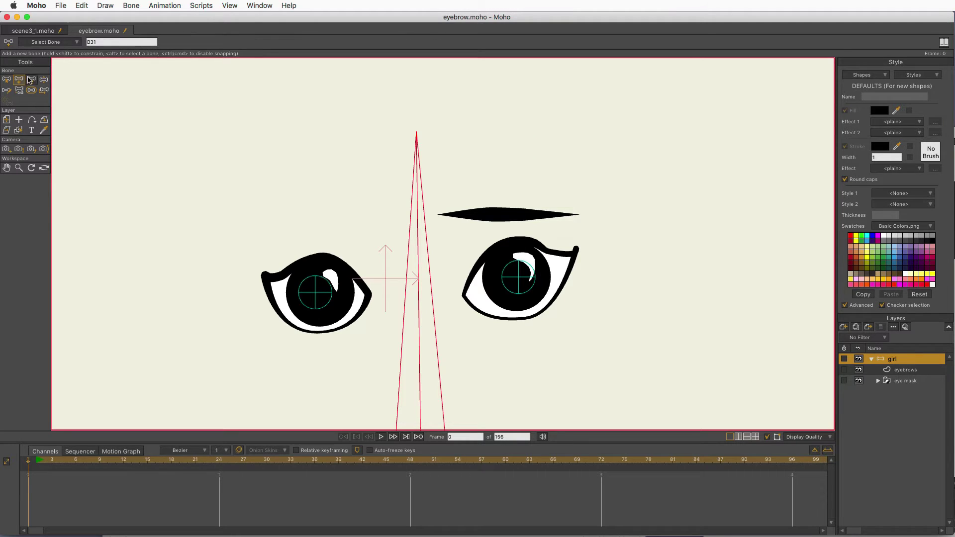
pyautogui.click(450, 214)
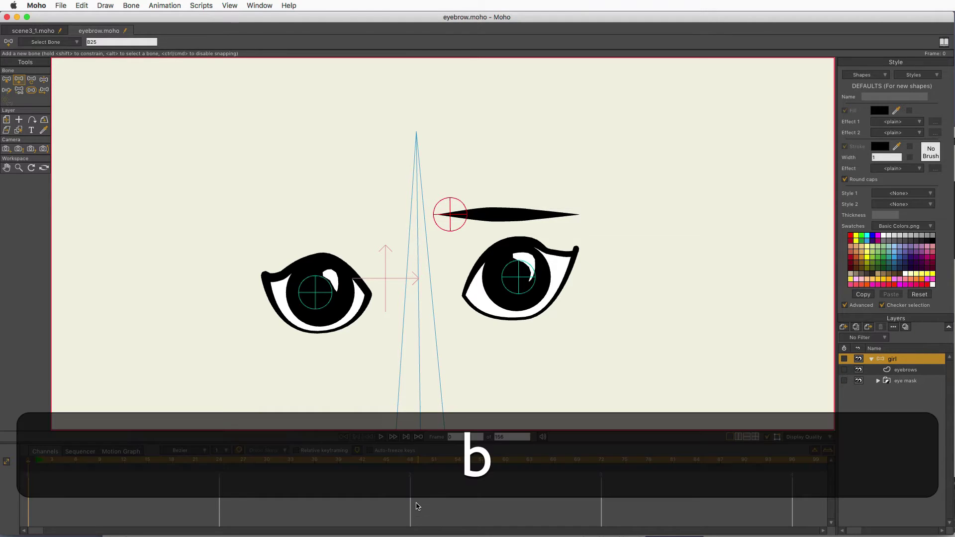
pyautogui.press('b')
pyautogui.click(419, 293)
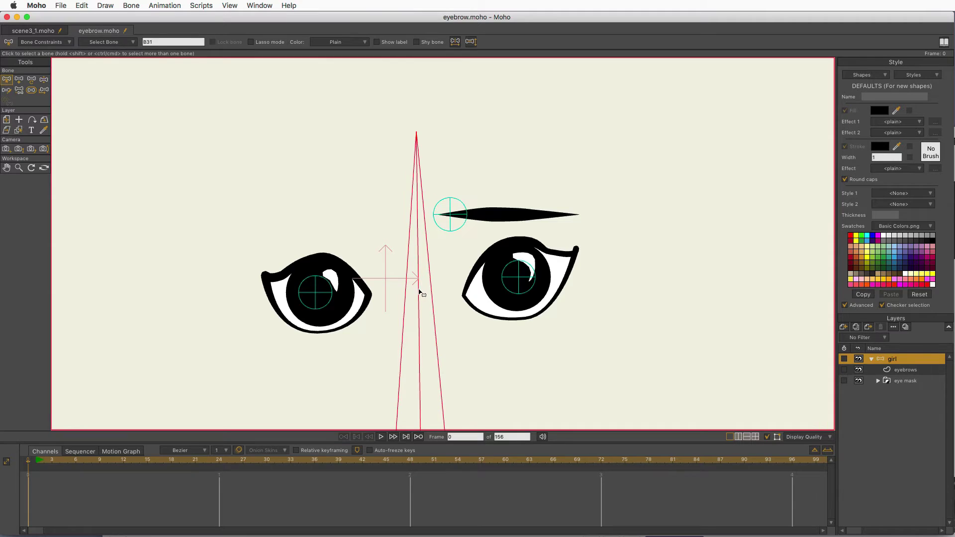
pyautogui.press('a')
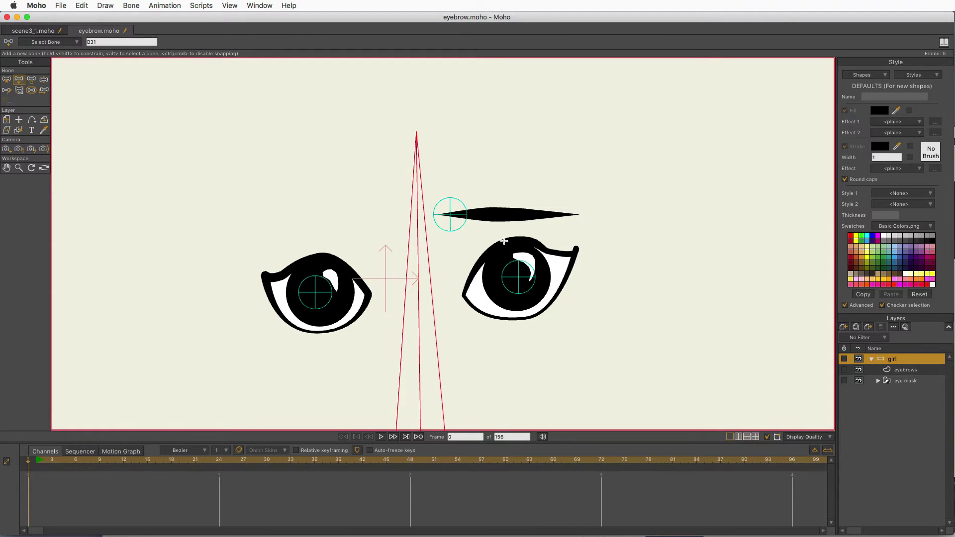
pyautogui.click(500, 213)
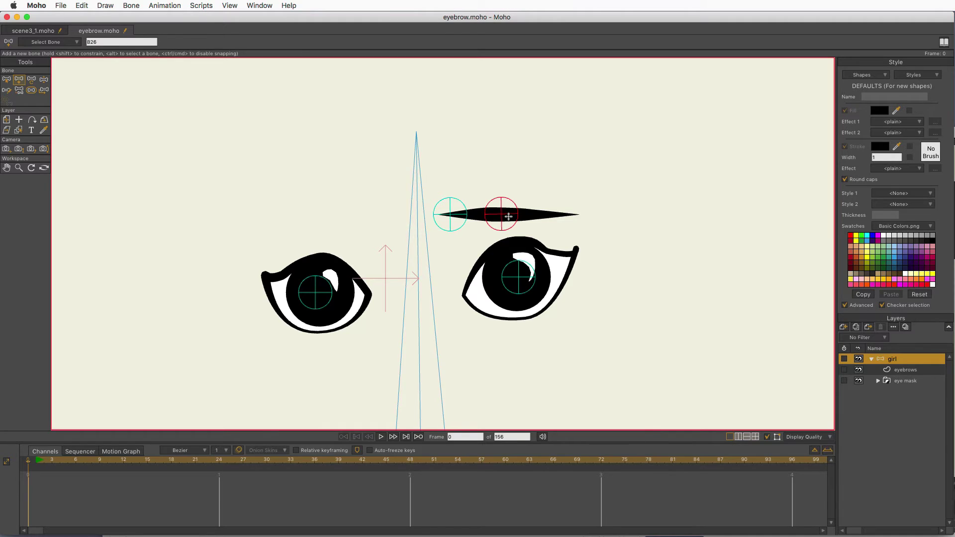
pyautogui.keyDown('alt'); pyautogui.click(426, 296); pyautogui.keyUp('alt')
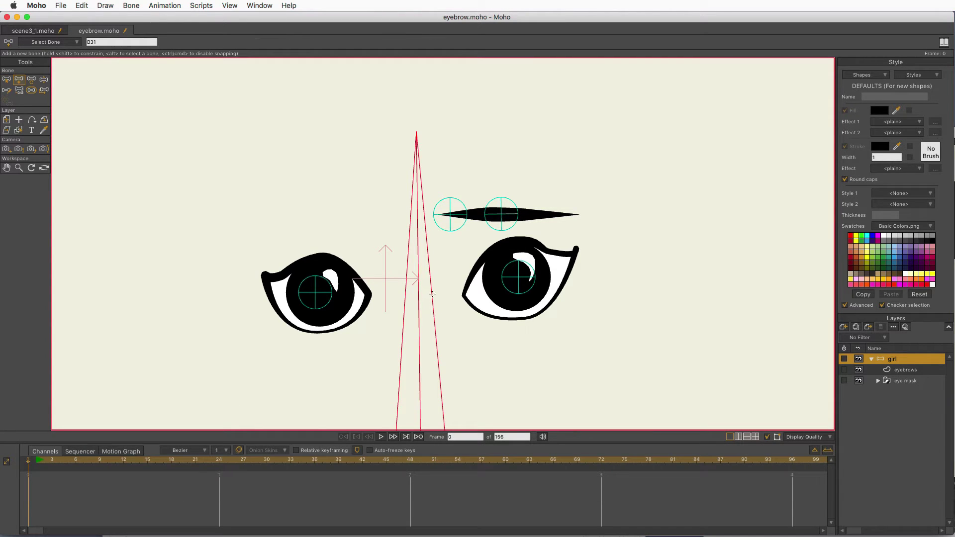
pyautogui.click(559, 214)
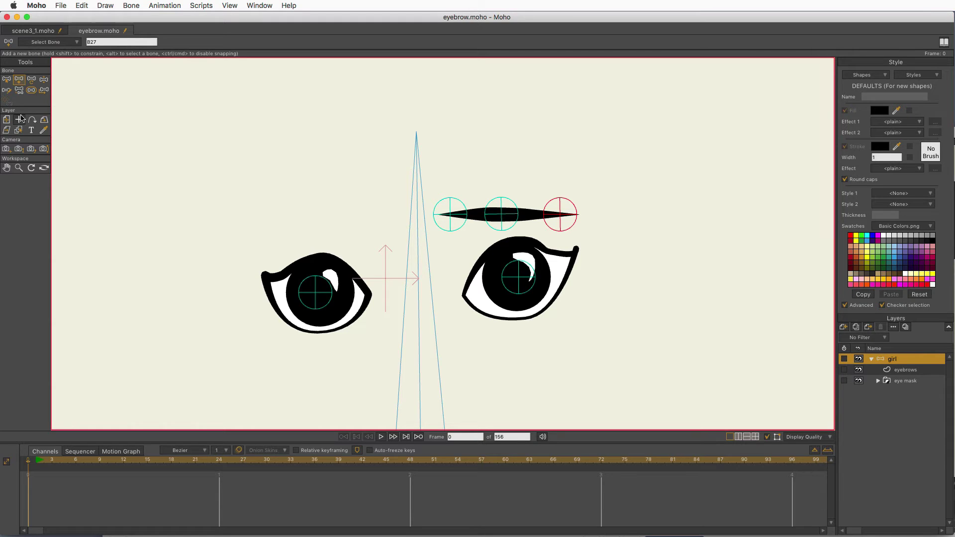
# Reduce the bone strength of all three eyebrow pin bones to 0
pyautogui.click(8, 80)
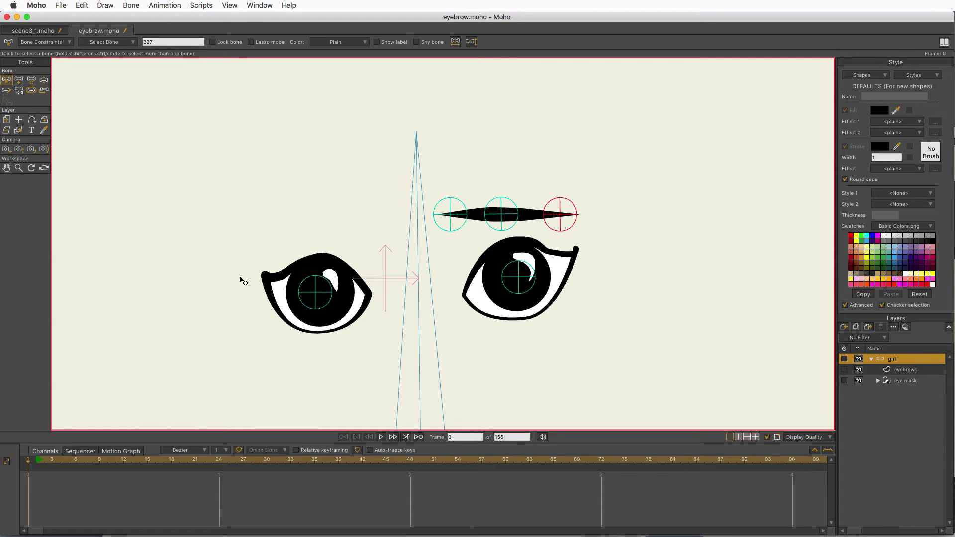
pyautogui.click(32, 90)
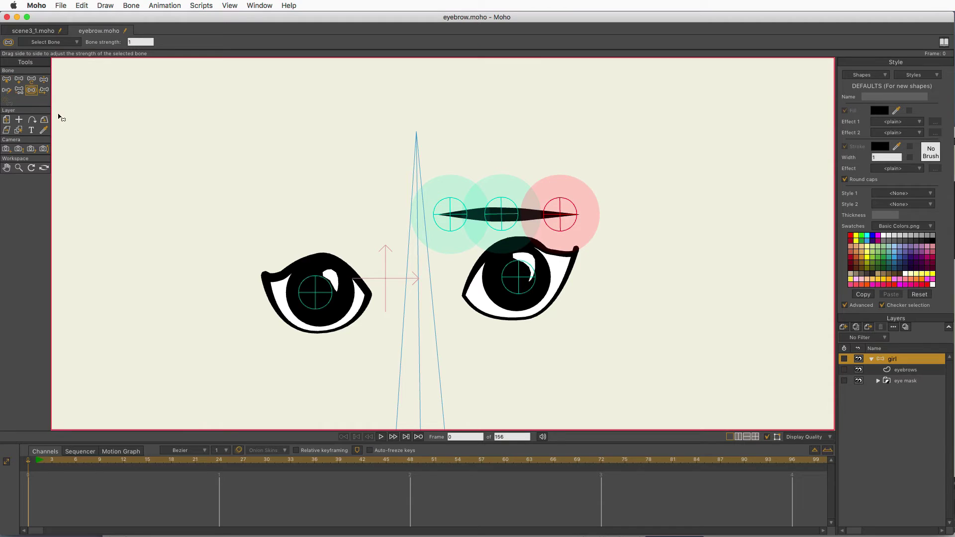
pyautogui.moveTo(560, 220); pyautogui.dragTo(315, 282)
pyautogui.moveTo(509, 221); pyautogui.dragTo(234, 306)
pyautogui.moveTo(450, 215); pyautogui.dragTo(198, 282)
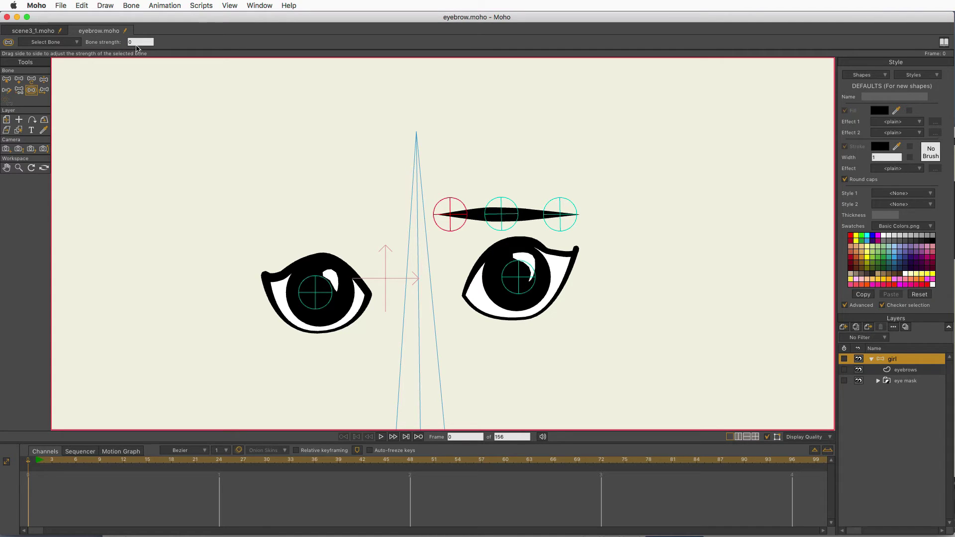
pyautogui.click(136, 42)
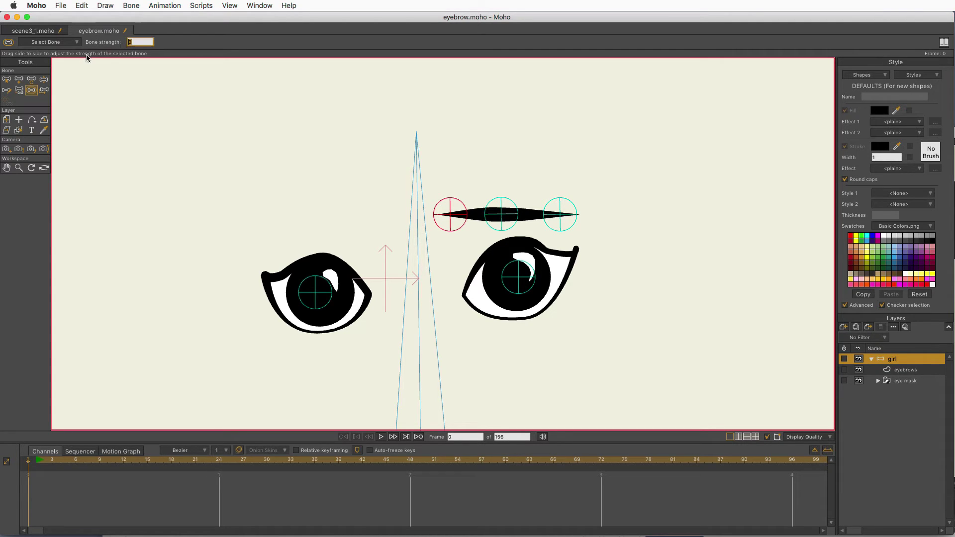
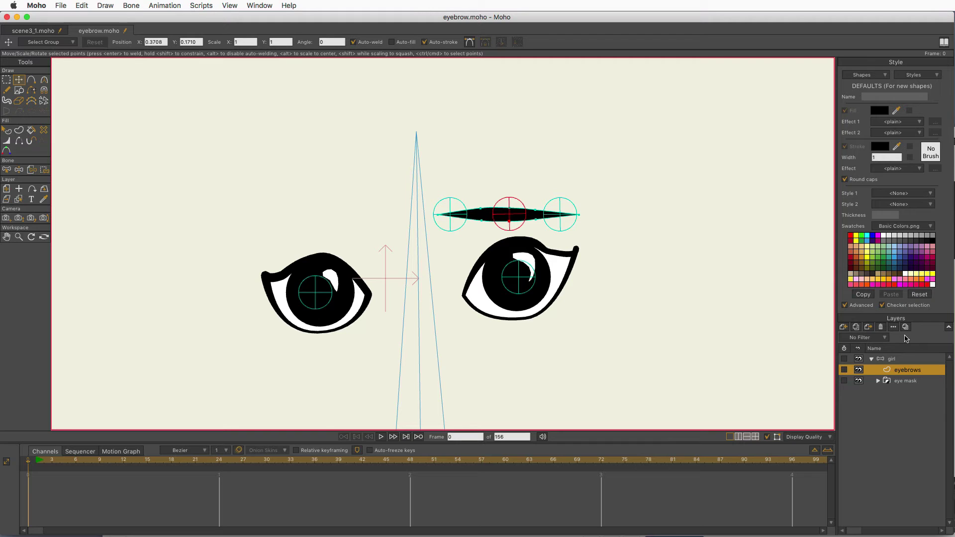
# Bind the points at the eyebrow's inner end to the inner pin bone
pyautogui.click(460, 203)
pyautogui.click(7, 171)
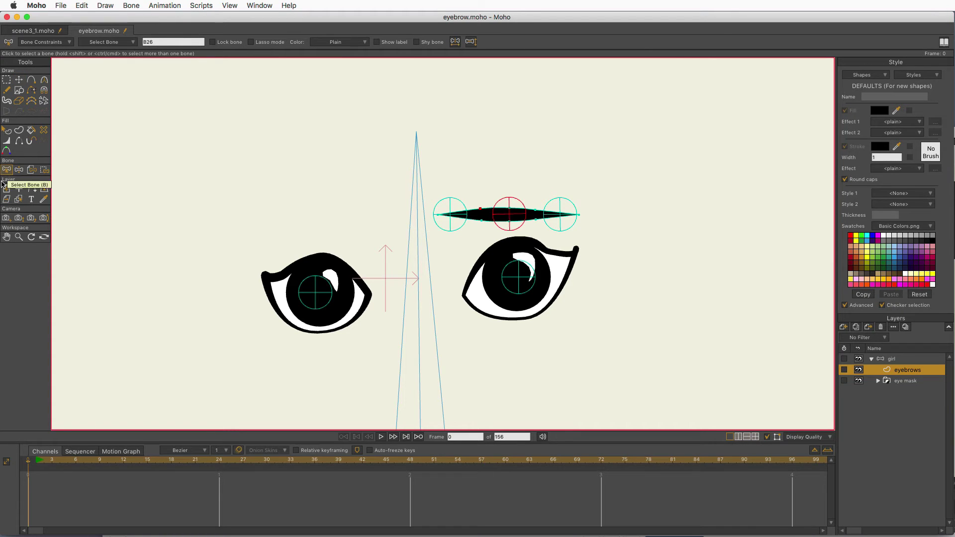
pyautogui.click(461, 202)
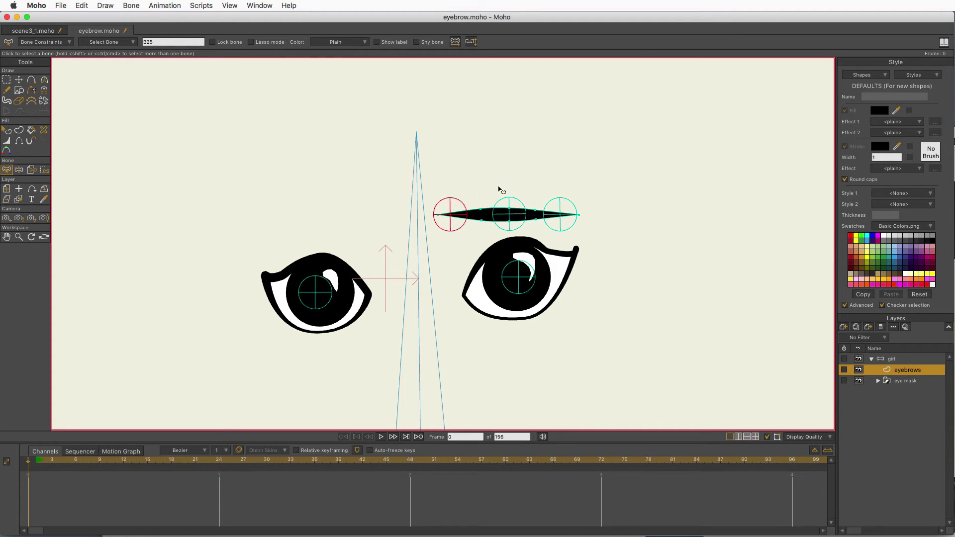
pyautogui.click(43, 171)
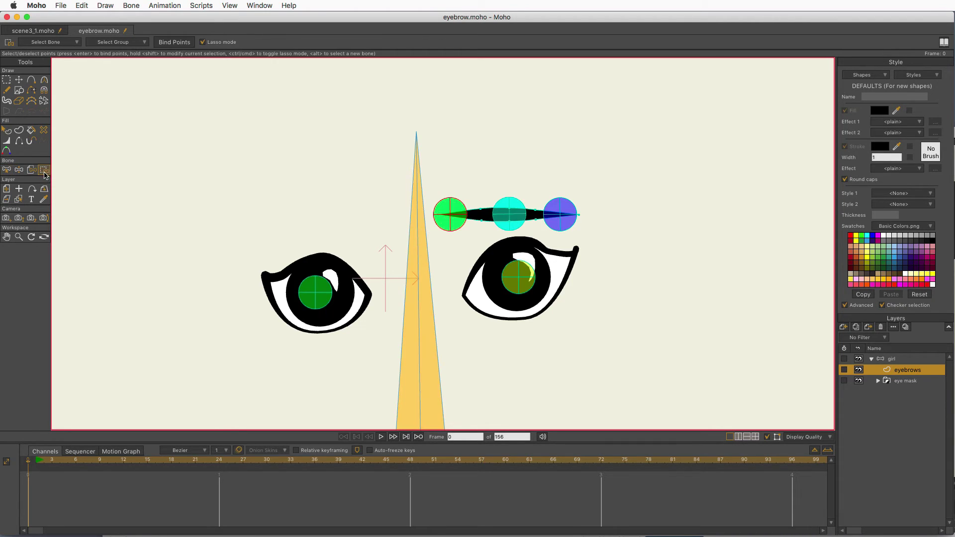
pyautogui.moveTo(450, 178)
pyautogui.mouseDown()
pyautogui.moveTo(438, 242)
pyautogui.moveTo(471, 247)
pyautogui.moveTo(492, 226)
pyautogui.moveTo(458, 169)
pyautogui.mouseUp()
pyautogui.click(178, 43)
# Bind the upper and lower points at the eyebrow's middle to the middle pin bone
pyautogui.click(11, 169)
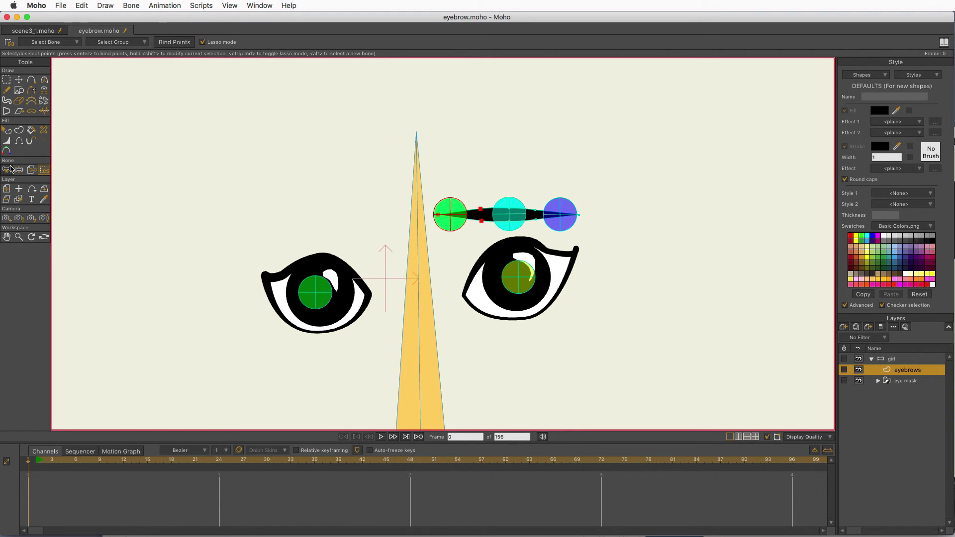
pyautogui.click(509, 201)
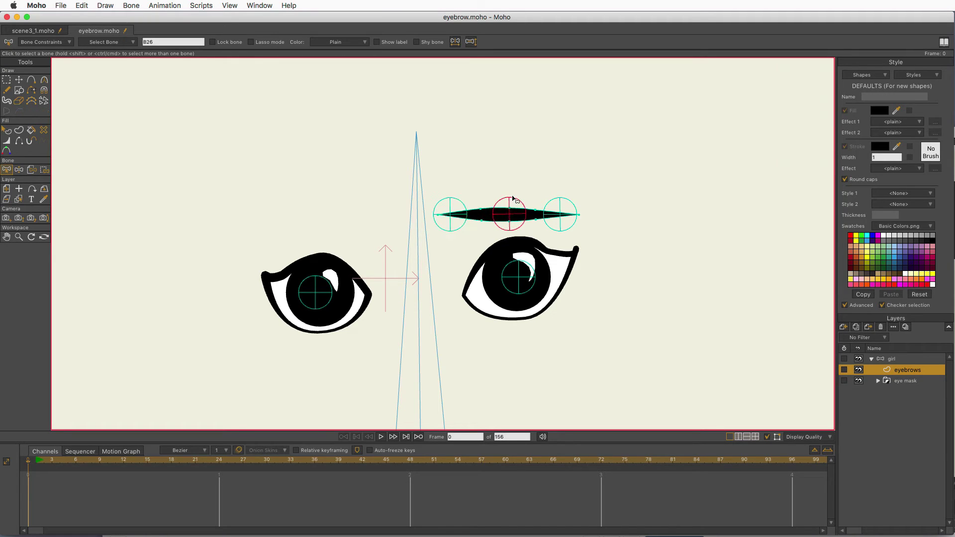
pyautogui.click(43, 169)
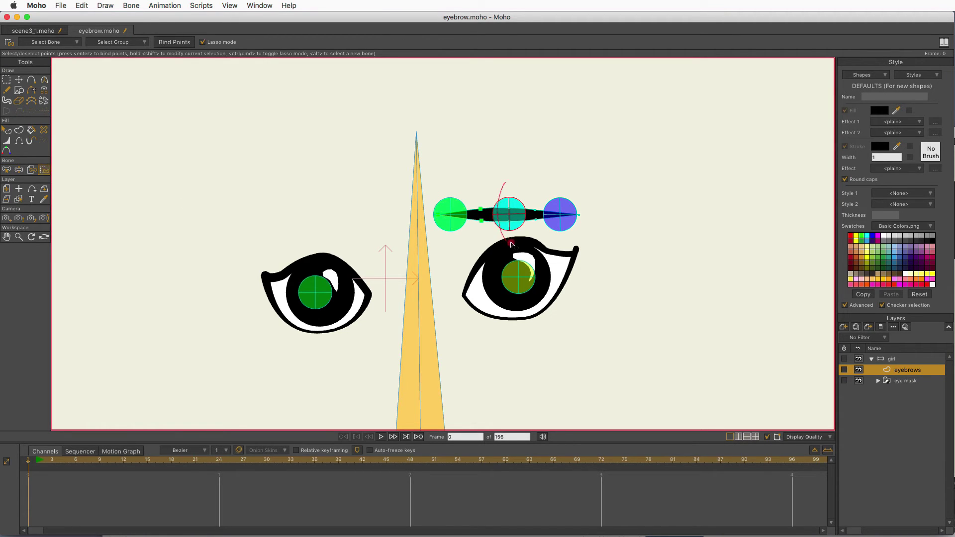
pyautogui.moveTo(507, 170); pyautogui.dragTo(514, 249)
pyautogui.click(174, 42)
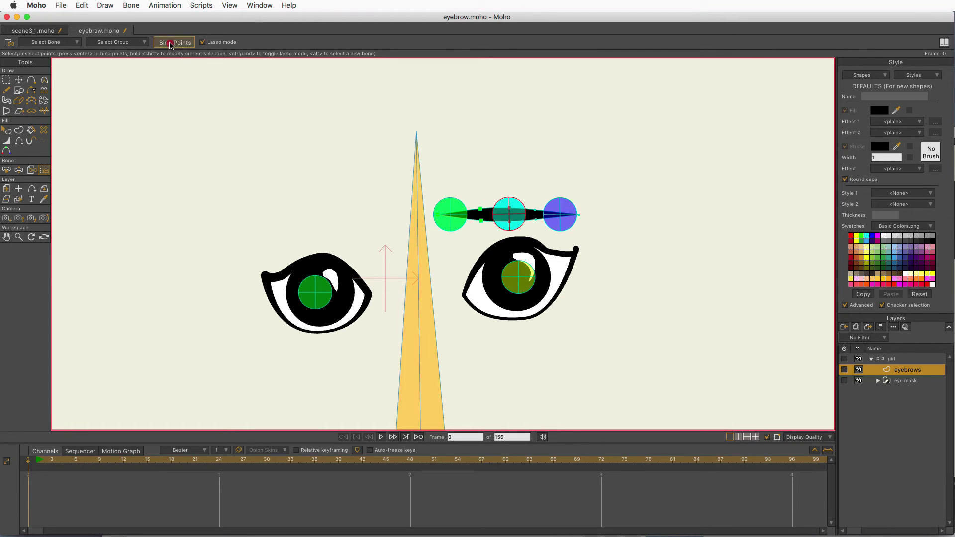
# Bind the points at the eyebrow's outer end to the outer pin bone
pyautogui.click(6, 169)
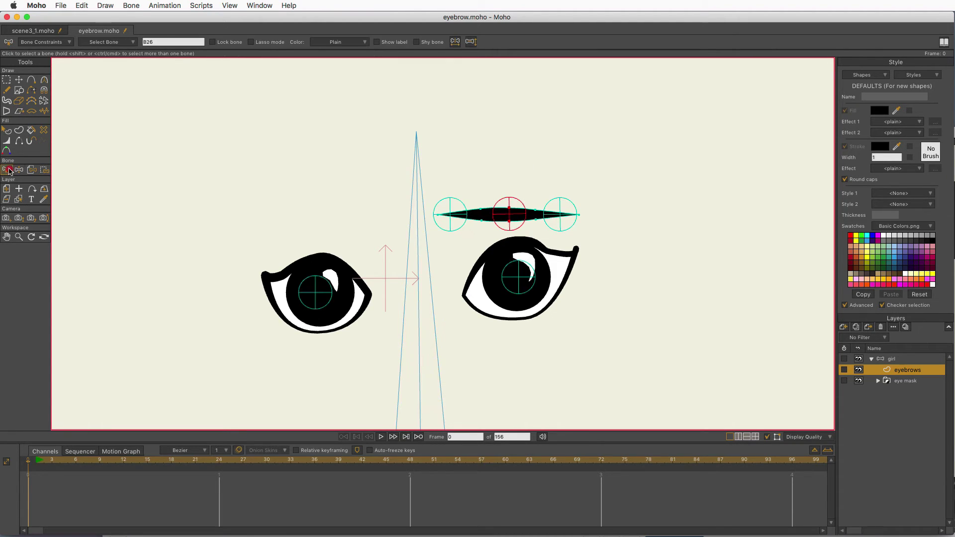
pyautogui.click(577, 211)
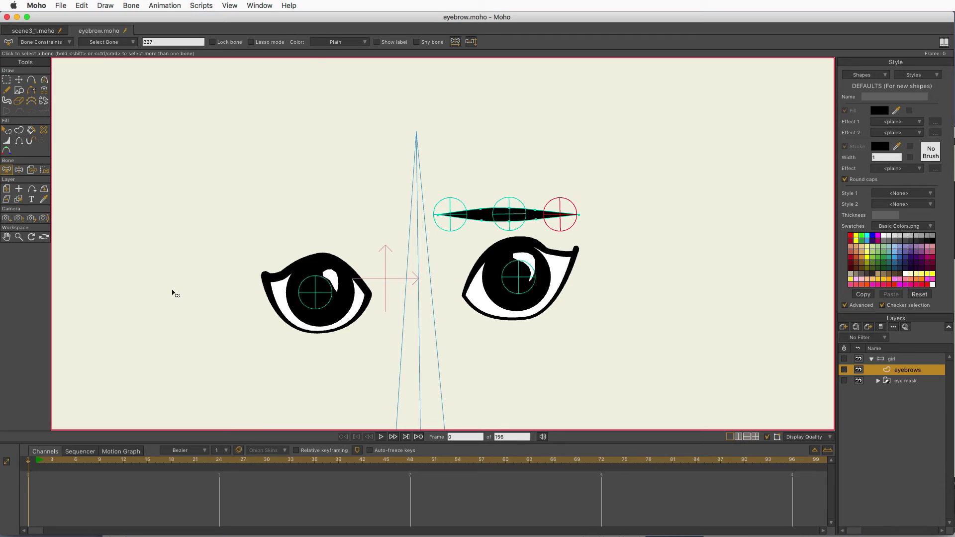
pyautogui.click(45, 170)
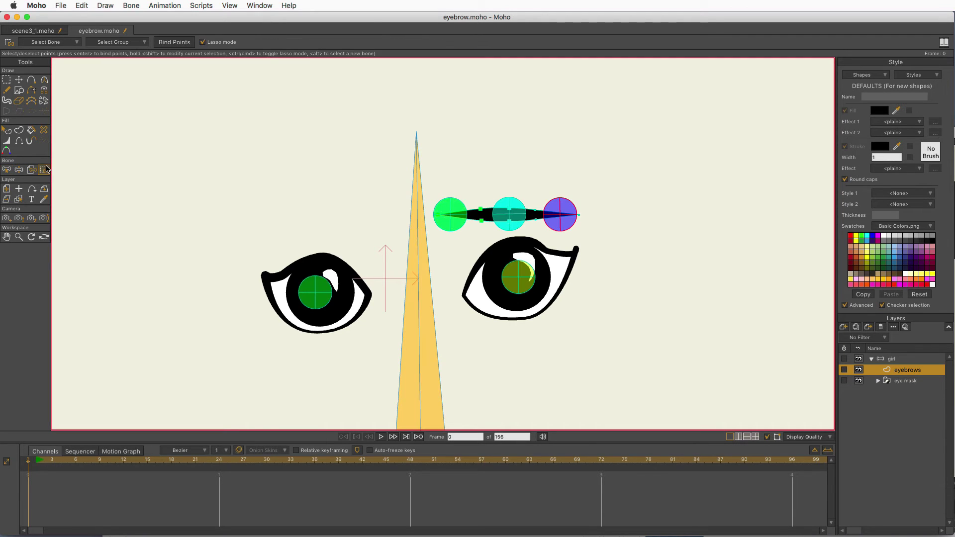
pyautogui.moveTo(591, 174)
pyautogui.mouseDown()
pyautogui.moveTo(563, 173)
pyautogui.moveTo(534, 210)
pyautogui.moveTo(562, 238)
pyautogui.moveTo(567, 180)
pyautogui.mouseUp()
pyautogui.click(181, 43)
# On the girl bone layer at frame 21, move the three eyebrow pins so the brow slopes down from its inner to its outer end
pyautogui.click(891, 359)
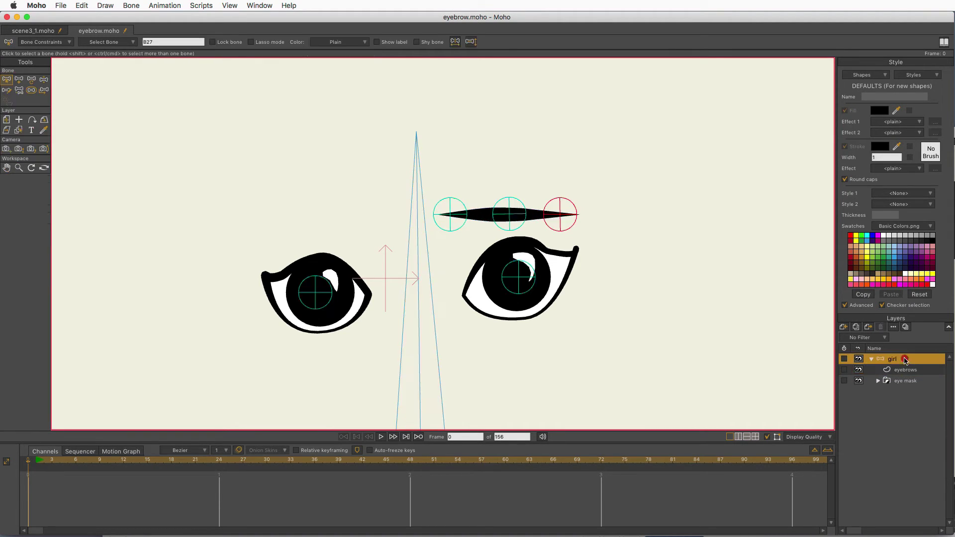
pyautogui.click(31, 81)
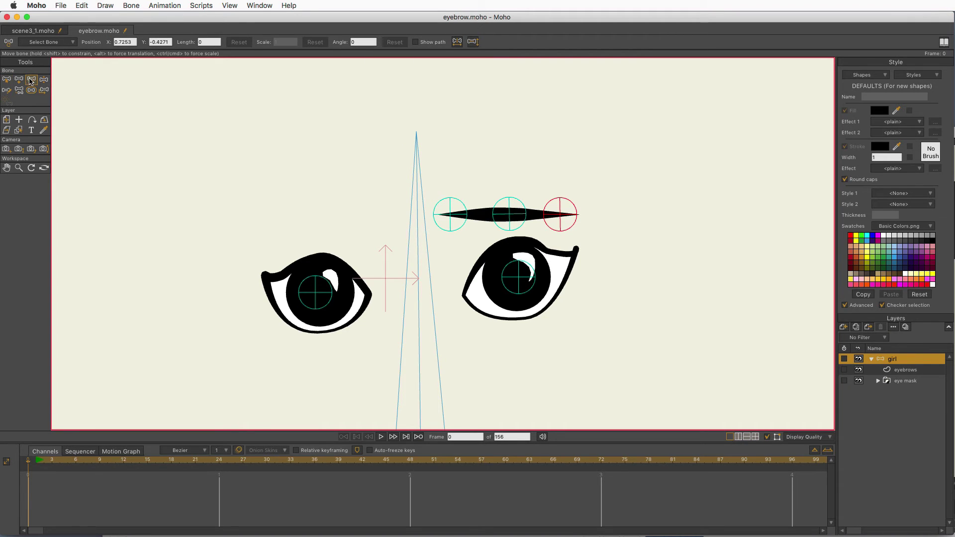
pyautogui.moveTo(67, 460); pyautogui.dragTo(195, 460)
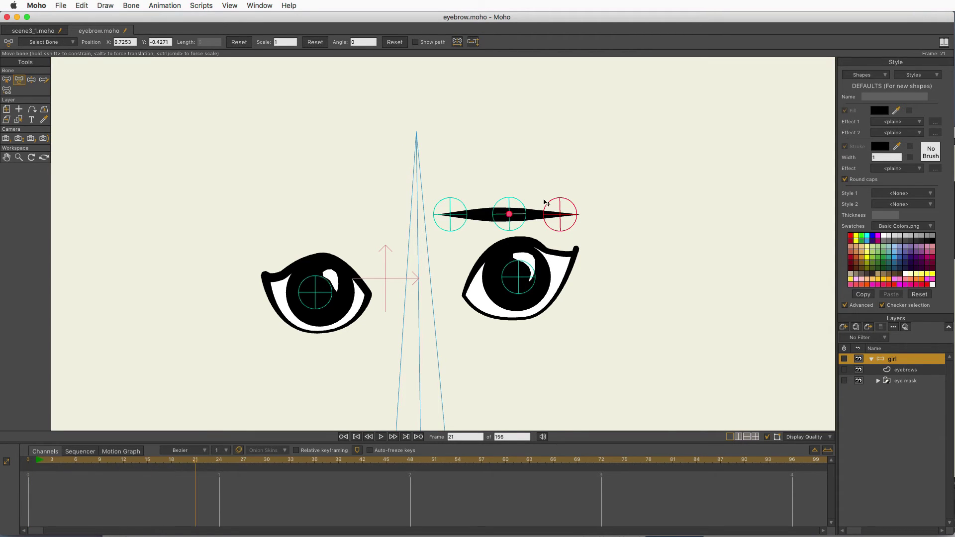
pyautogui.moveTo(558, 214); pyautogui.dragTo(506, 228)
pyautogui.moveTo(450, 214); pyautogui.dragTo(458, 192)
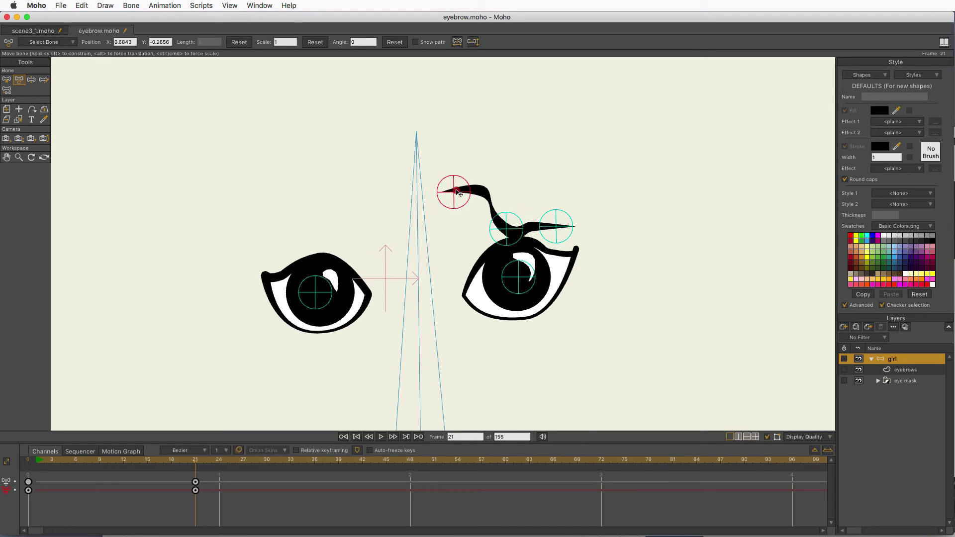
pyautogui.moveTo(506, 228)
pyautogui.mouseDown()
pyautogui.moveTo(510, 211)
pyautogui.moveTo(560, 197)
pyautogui.moveTo(513, 232)
pyautogui.moveTo(509, 220)
pyautogui.mouseUp()
pyautogui.moveTo(559, 197); pyautogui.dragTo(503, 214)
pyautogui.moveTo(558, 229); pyautogui.dragTo(565, 237)
pyautogui.moveTo(503, 211); pyautogui.dragTo(517, 224)
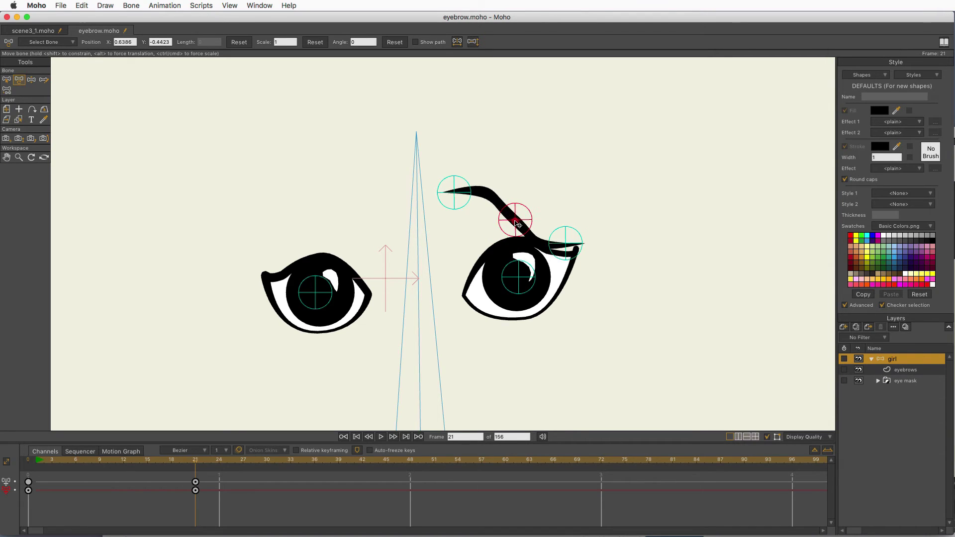
# Try the opposite slope at frame 21 by lowering the inner pin to the eye's inner corner and raising the outer pin
pyautogui.click(454, 192)
pyautogui.moveTo(454, 193); pyautogui.dragTo(521, 217)
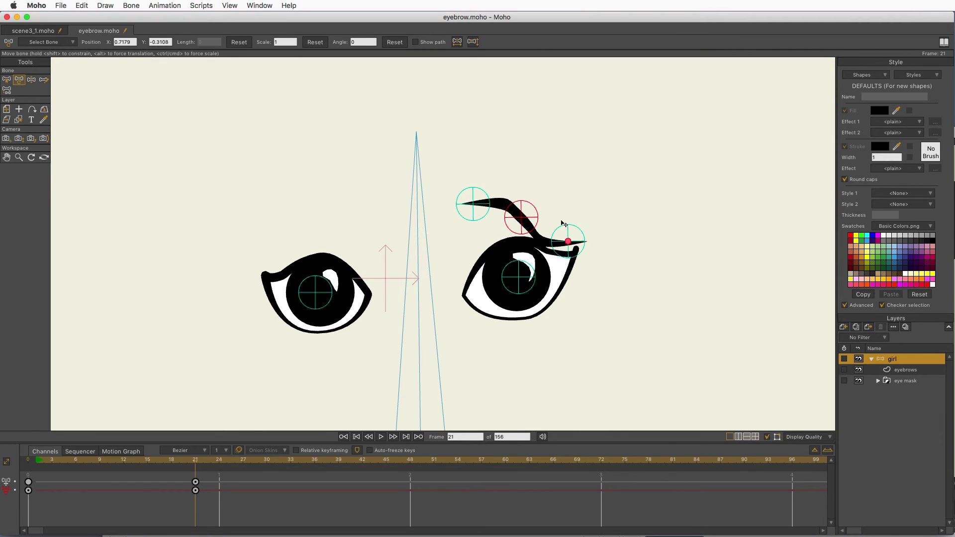
pyautogui.moveTo(566, 240); pyautogui.dragTo(566, 240)
pyautogui.moveTo(521, 217); pyautogui.dragTo(458, 252)
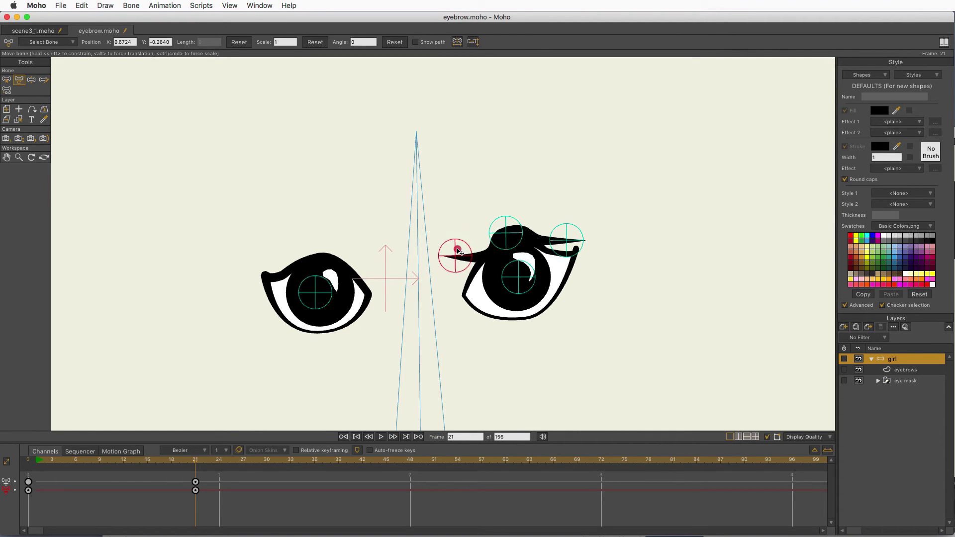
pyautogui.moveTo(566, 240); pyautogui.dragTo(557, 206)
pyautogui.click(507, 232)
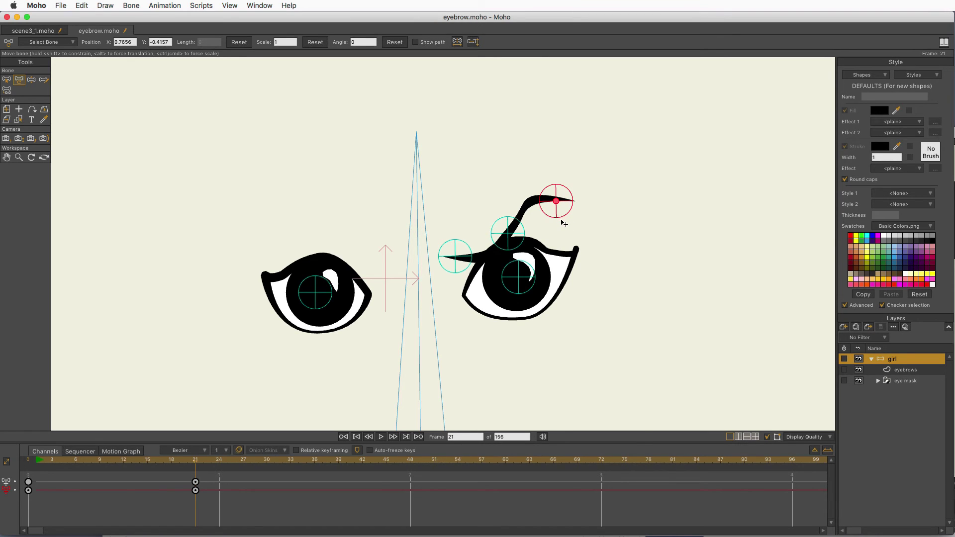
# Rotate the eyebrow pins to follow the slope: outer about 19°, middle about 17° and inner about -14°
pyautogui.press('alt')
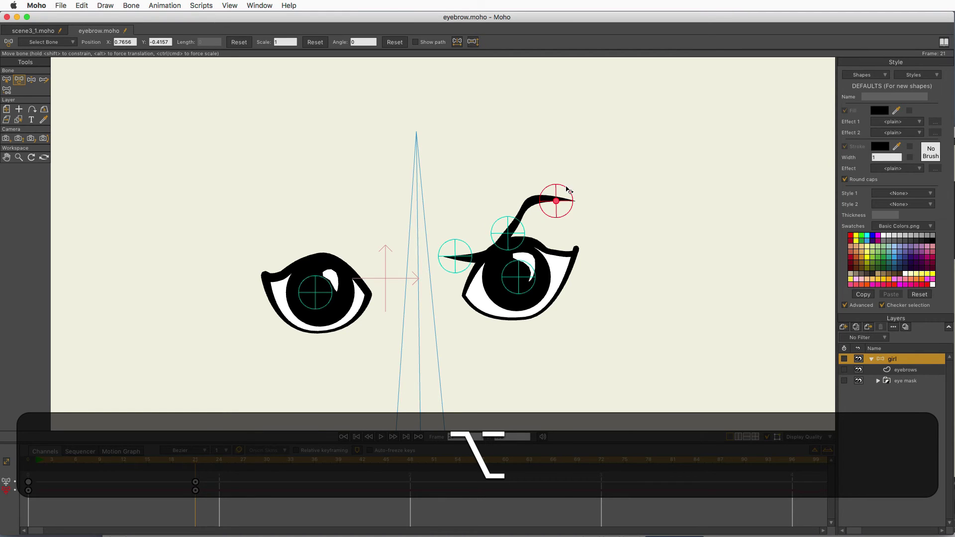
pyautogui.moveTo(568, 191); pyautogui.dragTo(565, 188)
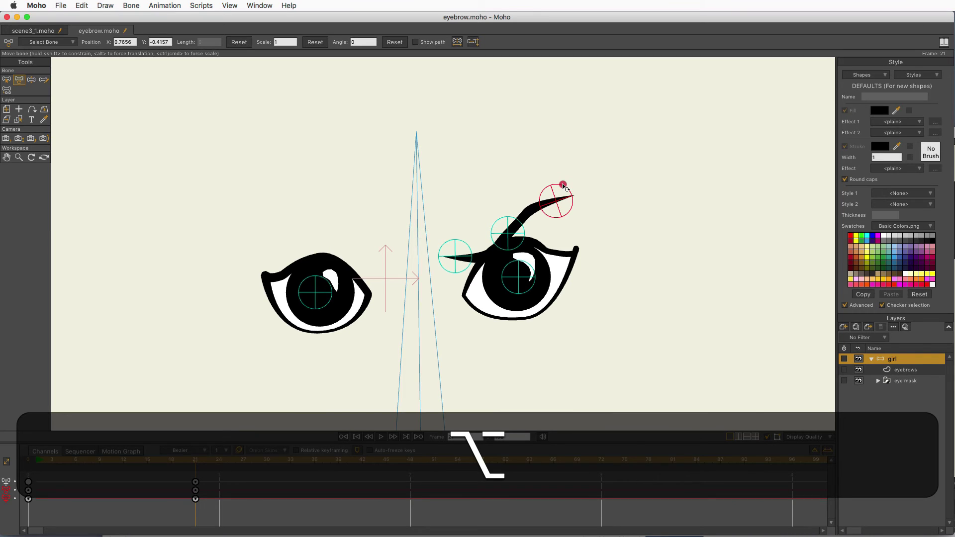
pyautogui.click(523, 229)
pyautogui.click(464, 253)
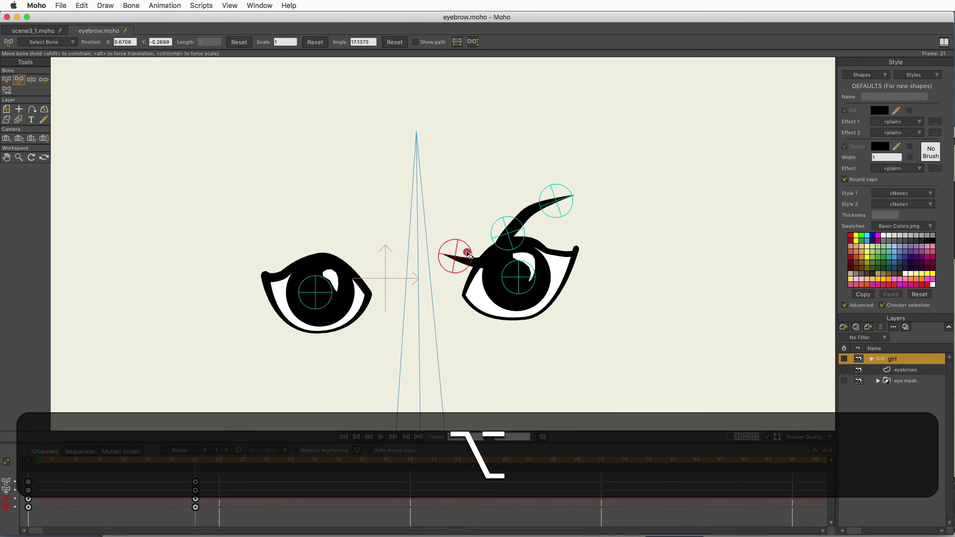
pyautogui.moveTo(468, 255); pyautogui.dragTo(465, 252)
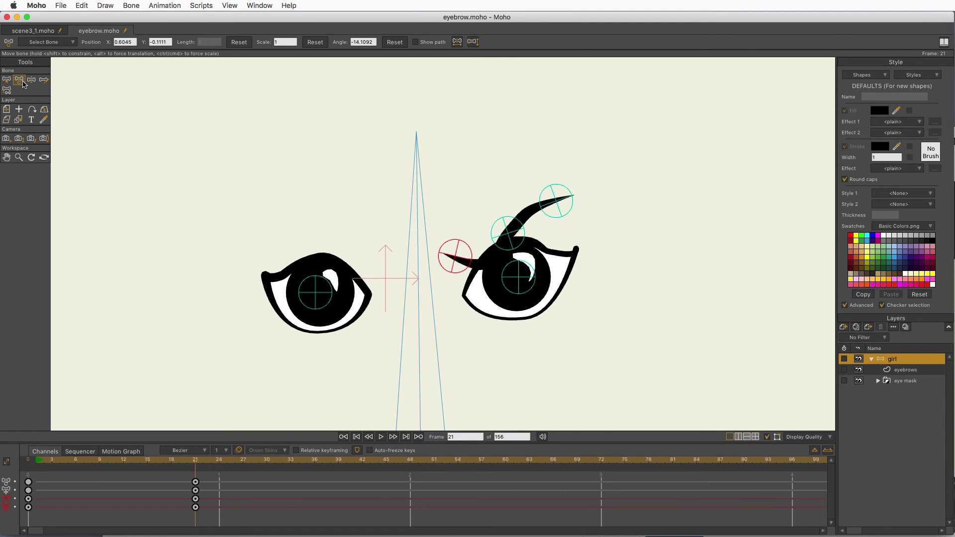
# Refine the rising brow by nudging all three pins slightly and rotating the outer pin to about 35°
pyautogui.moveTo(465, 257); pyautogui.dragTo(460, 246)
pyautogui.click(509, 230)
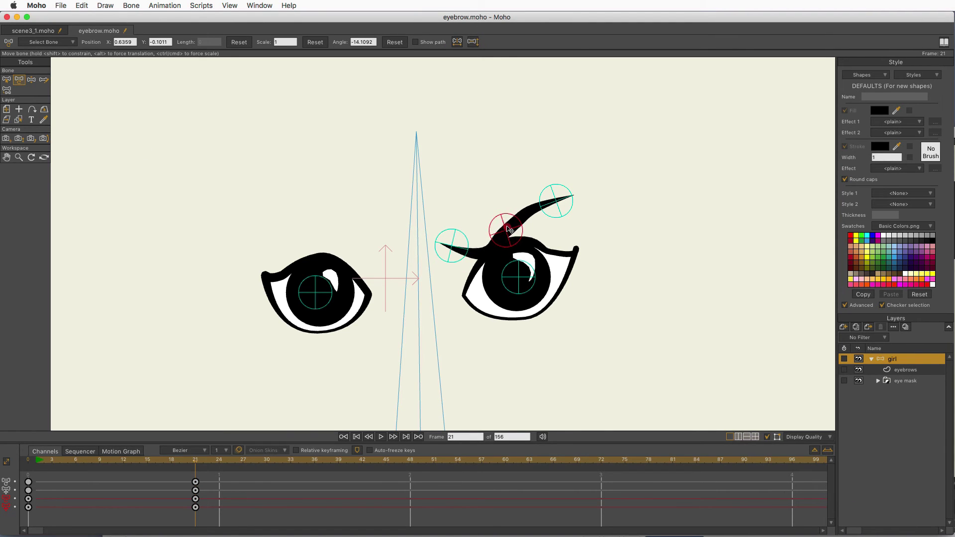
pyautogui.moveTo(556, 200); pyautogui.dragTo(550, 189)
pyautogui.click(511, 234)
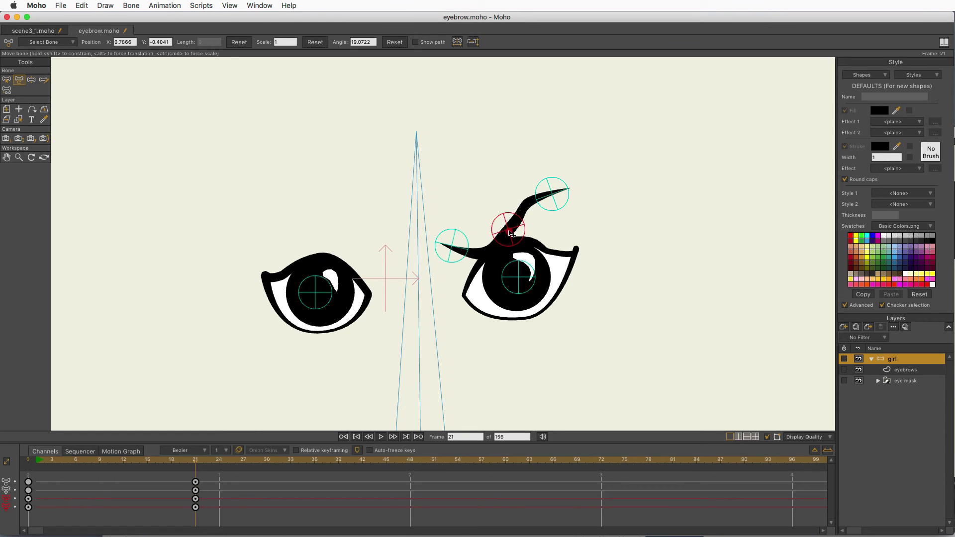
pyautogui.moveTo(457, 249); pyautogui.dragTo(461, 244)
pyautogui.click(513, 227)
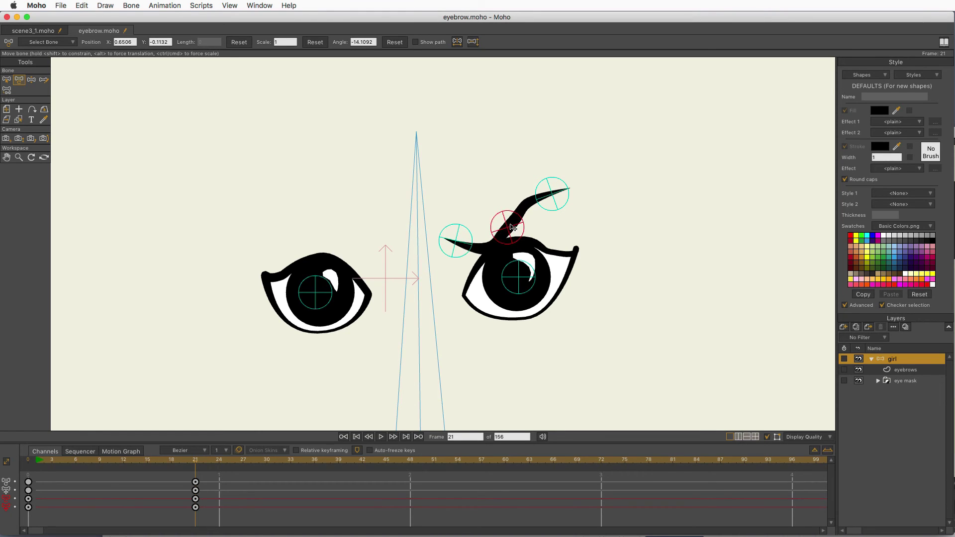
pyautogui.moveTo(512, 227); pyautogui.dragTo(520, 231)
pyautogui.click(552, 191)
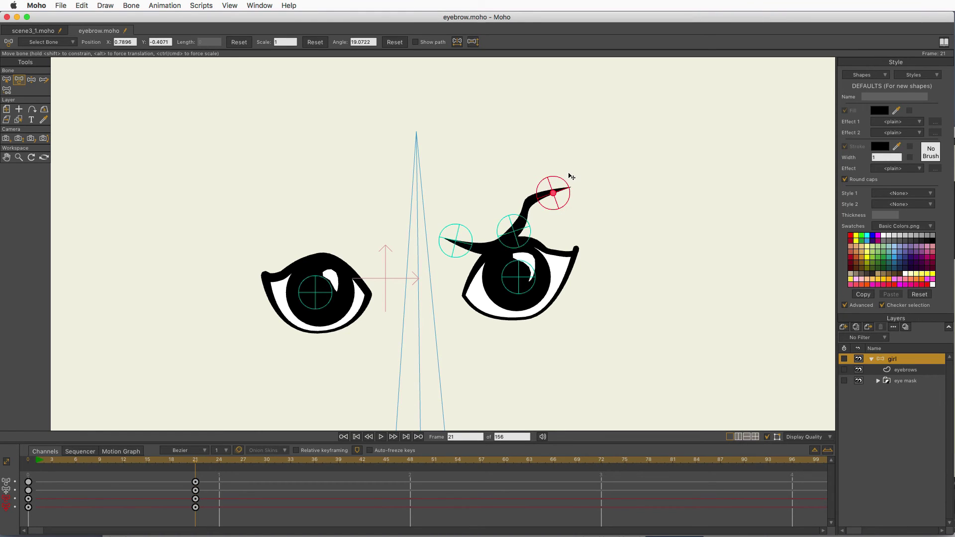
pyautogui.moveTo(572, 178); pyautogui.dragTo(568, 186)
pyautogui.click(515, 236)
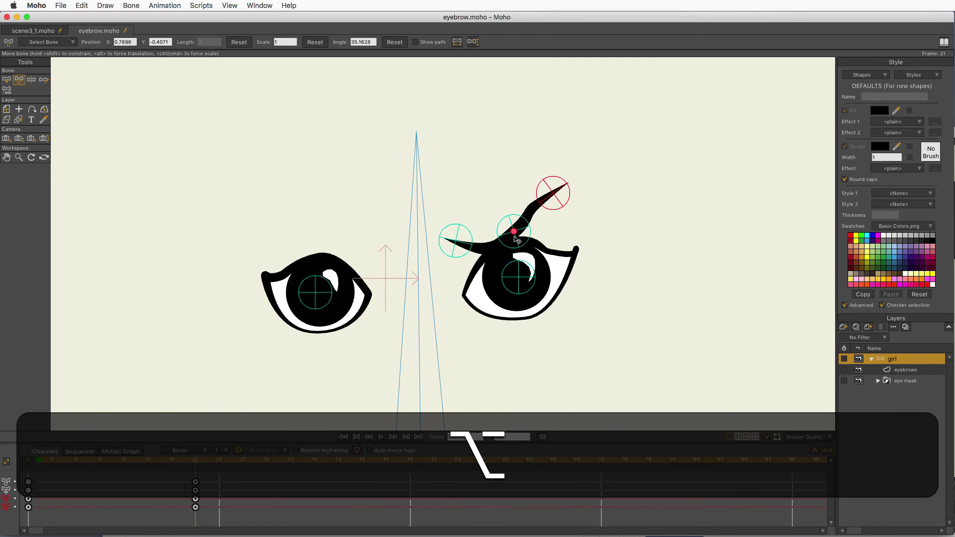
pyautogui.moveTo(517, 240); pyautogui.dragTo(514, 236)
# Raise the middle pin, lower the outer pin with a rotation of about -35°, and undo the inner pin's excessive rotation
pyautogui.moveTo(555, 195)
pyautogui.mouseDown()
pyautogui.moveTo(573, 199)
pyautogui.moveTo(570, 206)
pyautogui.moveTo(553, 186)
pyautogui.moveTo(560, 211)
pyautogui.mouseUp()
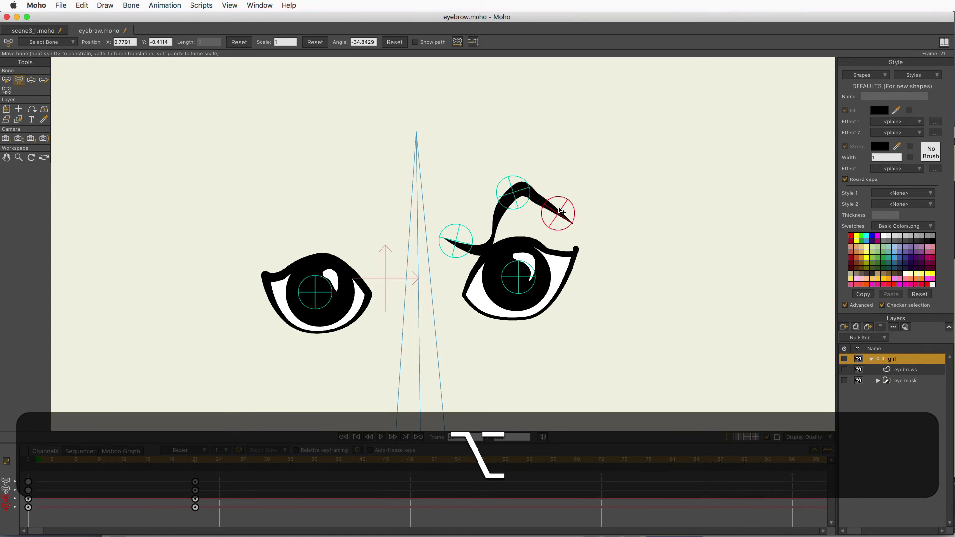
pyautogui.click(456, 240)
pyautogui.moveTo(456, 240); pyautogui.dragTo(473, 220)
pyautogui.press('alt+super+z')
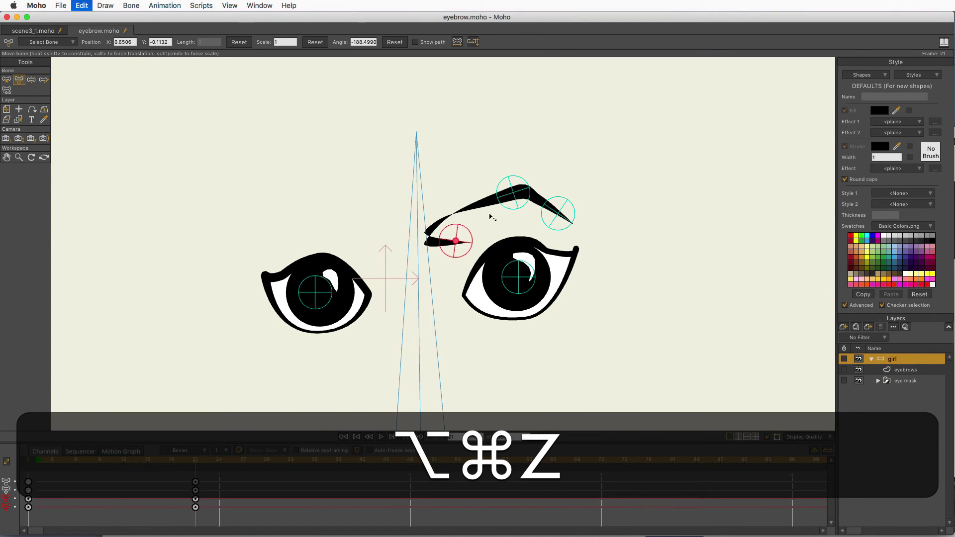
pyautogui.press('super+z')
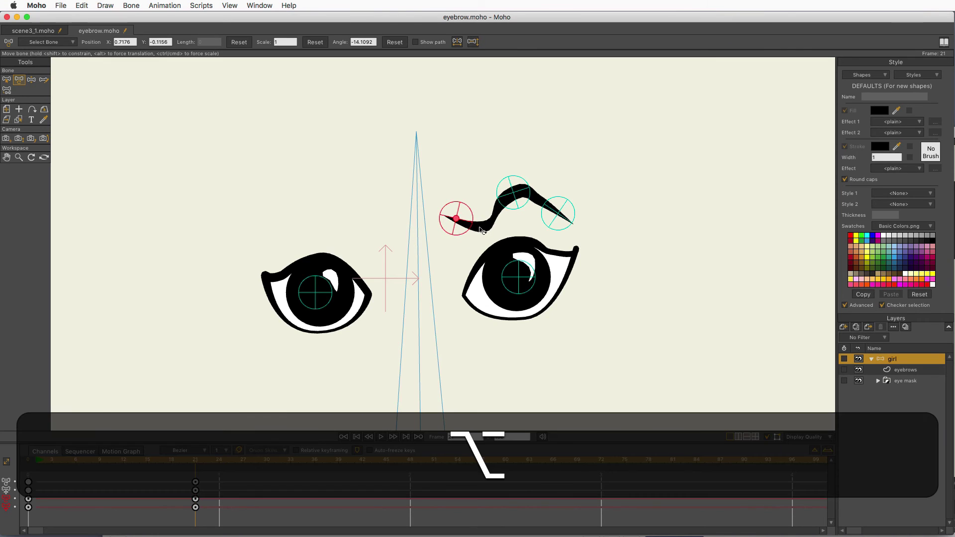
# Shape an even raised arch by moving all three pins up, with the inner pin rotated about 39° and the middle about -2°
pyautogui.moveTo(475, 227)
pyautogui.mouseDown()
pyautogui.moveTo(475, 206)
pyautogui.moveTo(514, 185)
pyautogui.moveTo(511, 178)
pyautogui.mouseUp()
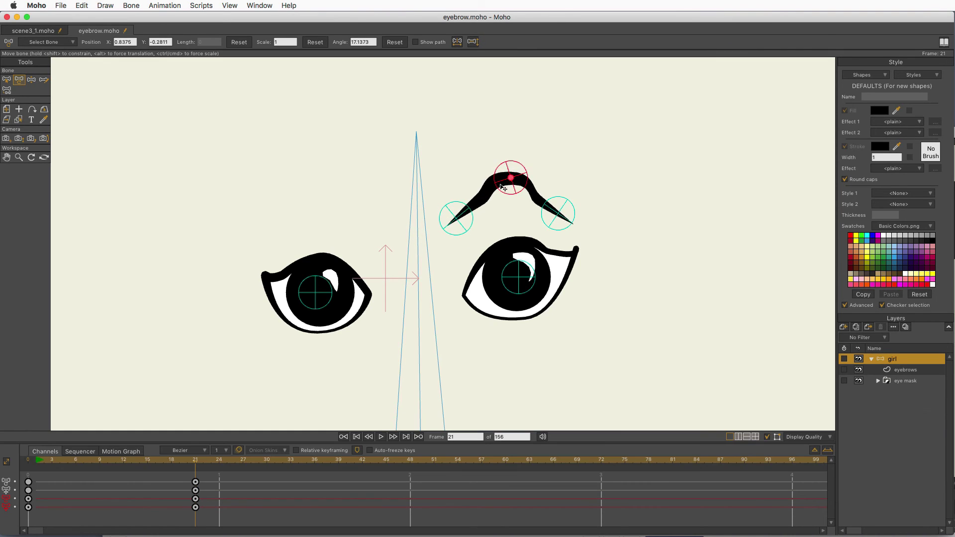
pyautogui.moveTo(462, 213); pyautogui.dragTo(458, 192)
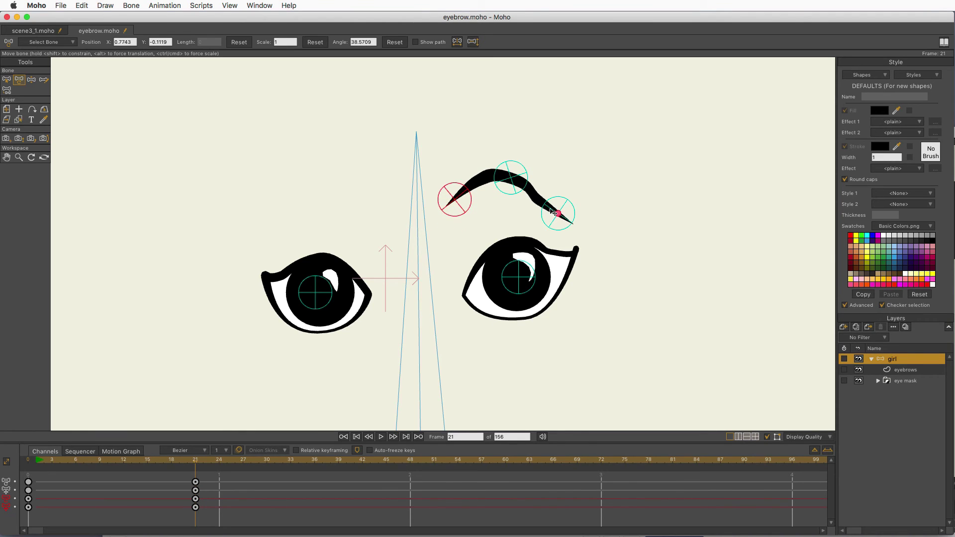
pyautogui.click(560, 208)
pyautogui.moveTo(559, 208); pyautogui.dragTo(509, 176)
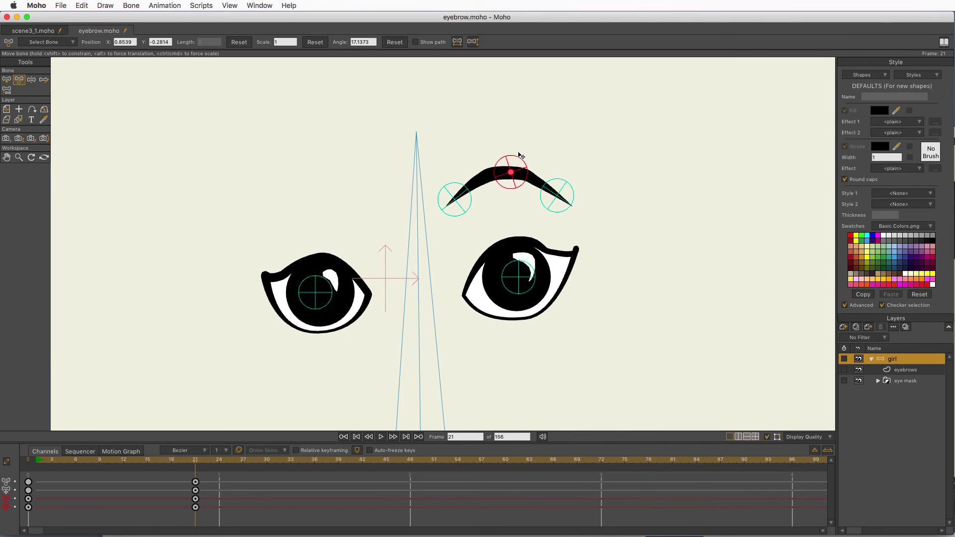
pyautogui.moveTo(522, 158); pyautogui.dragTo(528, 168)
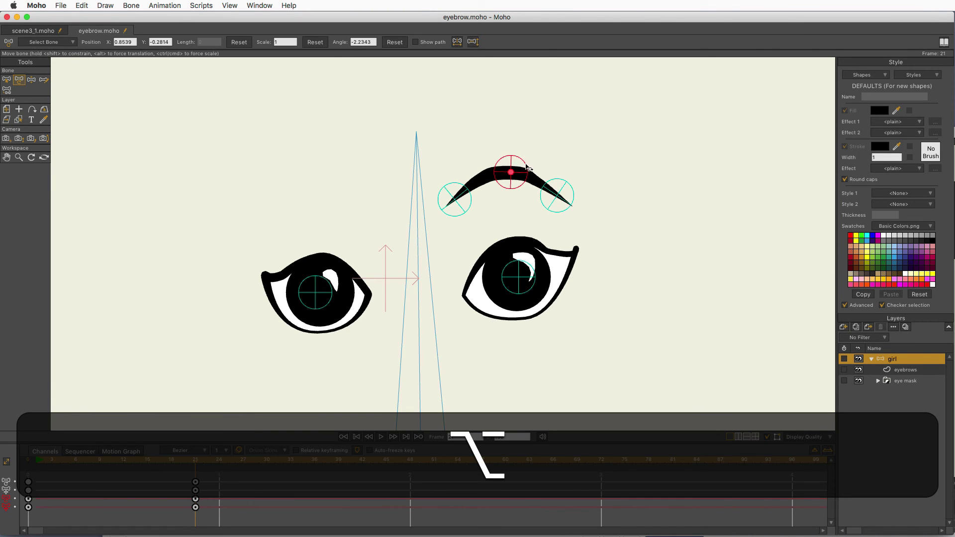
pyautogui.moveTo(191, 459)
pyautogui.mouseDown()
pyautogui.moveTo(38, 516)
pyautogui.moveTo(234, 485)
pyautogui.moveTo(47, 494)
pyautogui.moveTo(234, 486)
pyautogui.moveTo(68, 486)
pyautogui.moveTo(194, 469)
pyautogui.mouseUp()
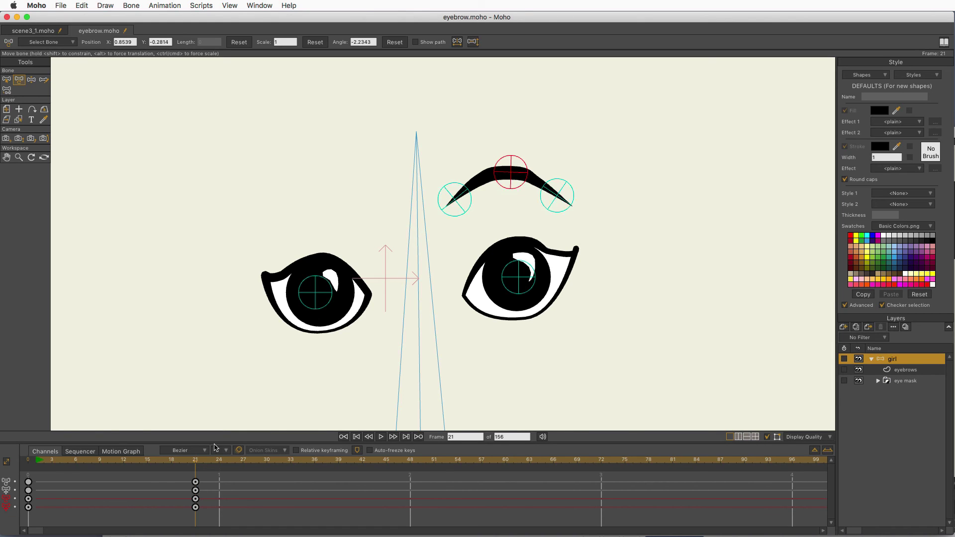
# Select all three eyebrow pins and move them down together so the arched brow sits closer to the eye
pyautogui.click(511, 172)
pyautogui.click(6, 79)
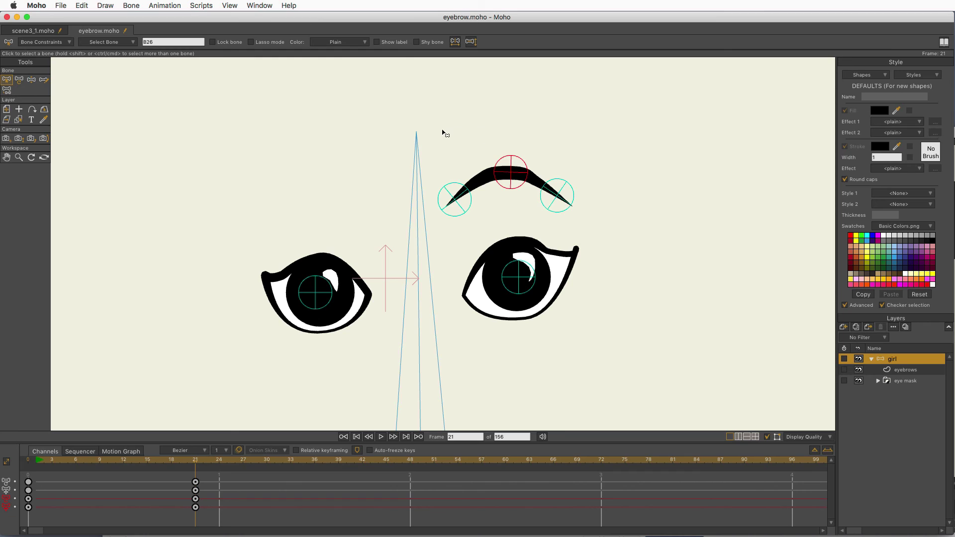
pyautogui.moveTo(440, 133); pyautogui.dragTo(632, 218)
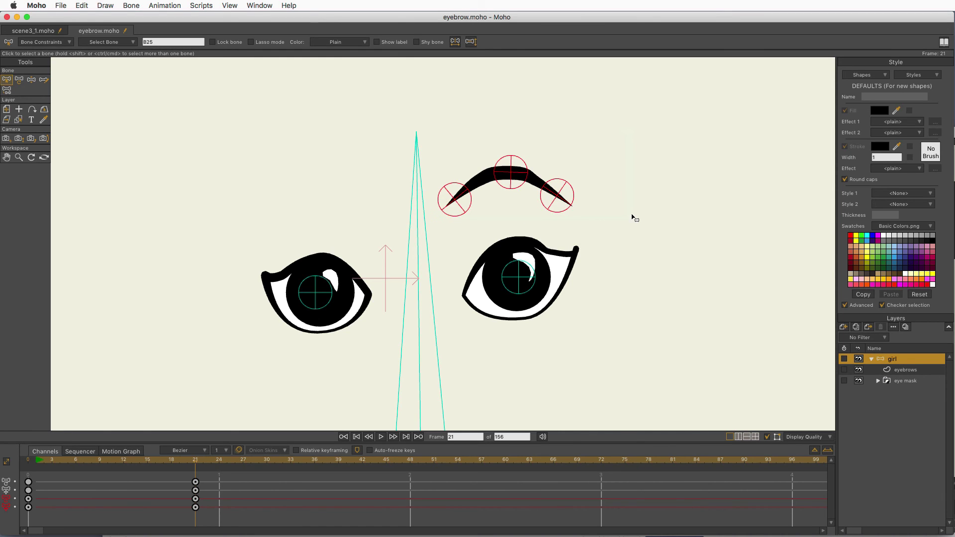
pyautogui.press('t')
pyautogui.moveTo(510, 173); pyautogui.dragTo(512, 207)
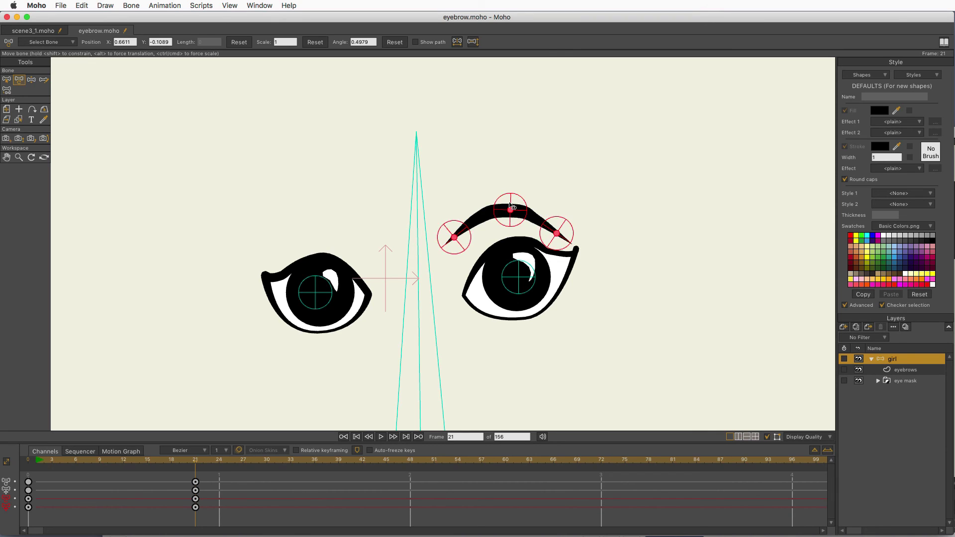
# Clear the bone selection and reselect the inner, middle and outer eyebrow pins by adding them one at a time
pyautogui.click(7, 80)
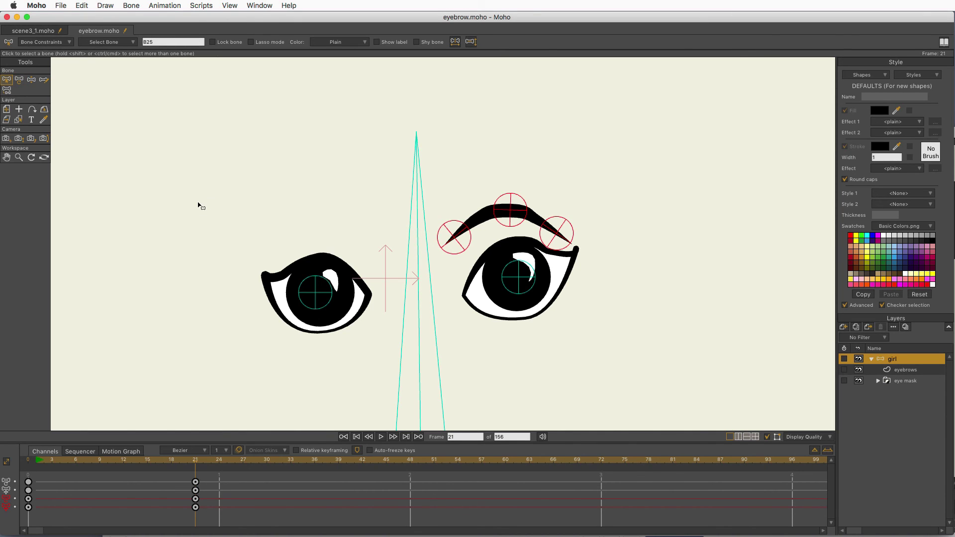
pyautogui.click(194, 205)
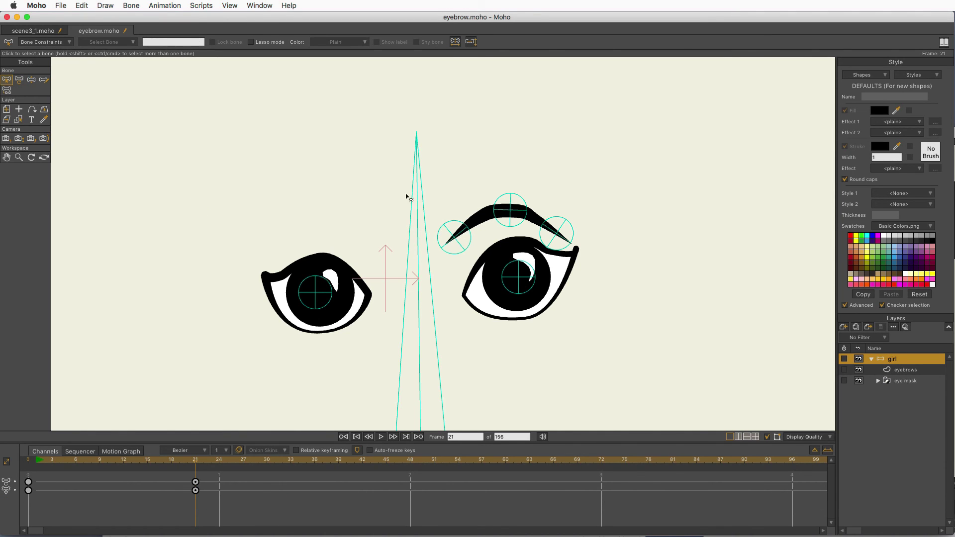
pyautogui.moveTo(382, 183); pyautogui.dragTo(668, 222)
pyautogui.moveTo(380, 199); pyautogui.dragTo(622, 226)
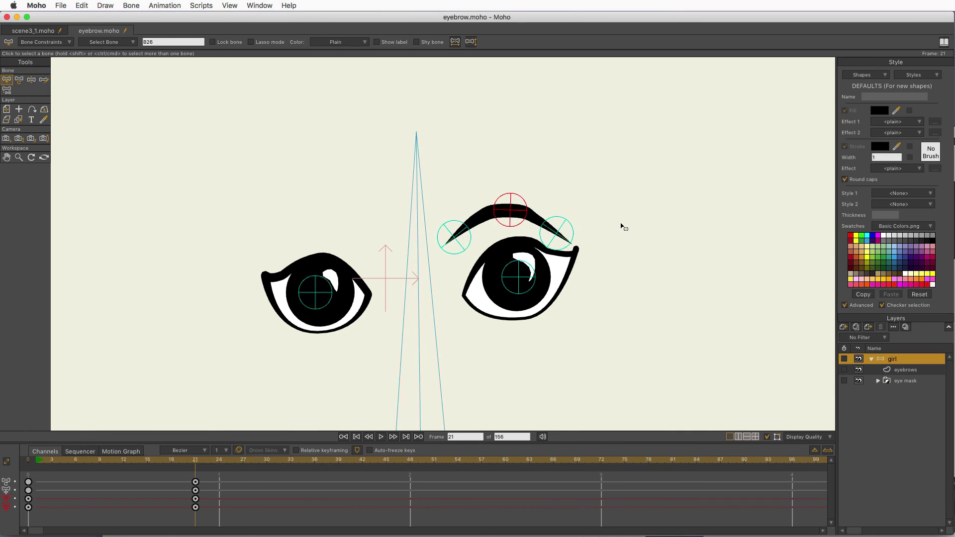
pyautogui.click(576, 145)
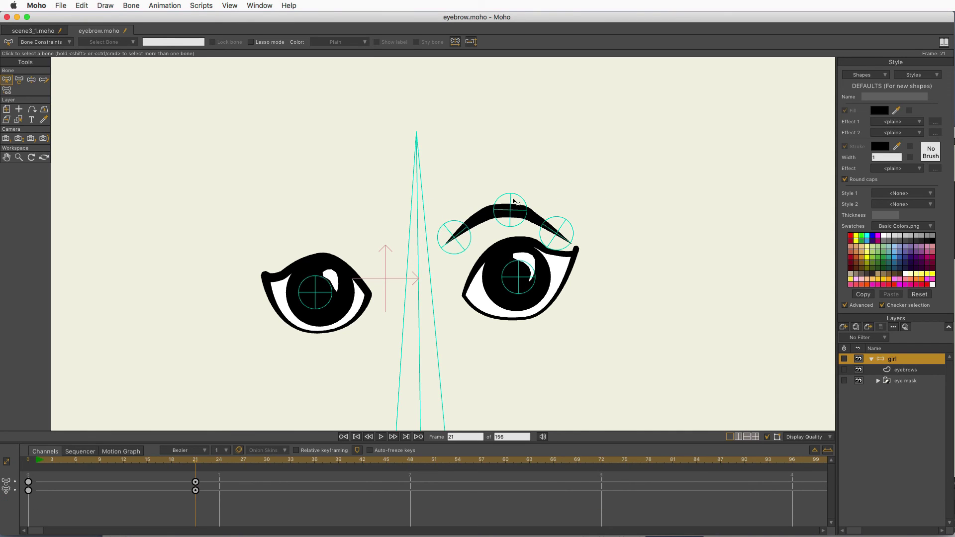
pyautogui.click(471, 234)
pyautogui.keyDown('shift'); pyautogui.click(527, 209); pyautogui.keyUp('shift')
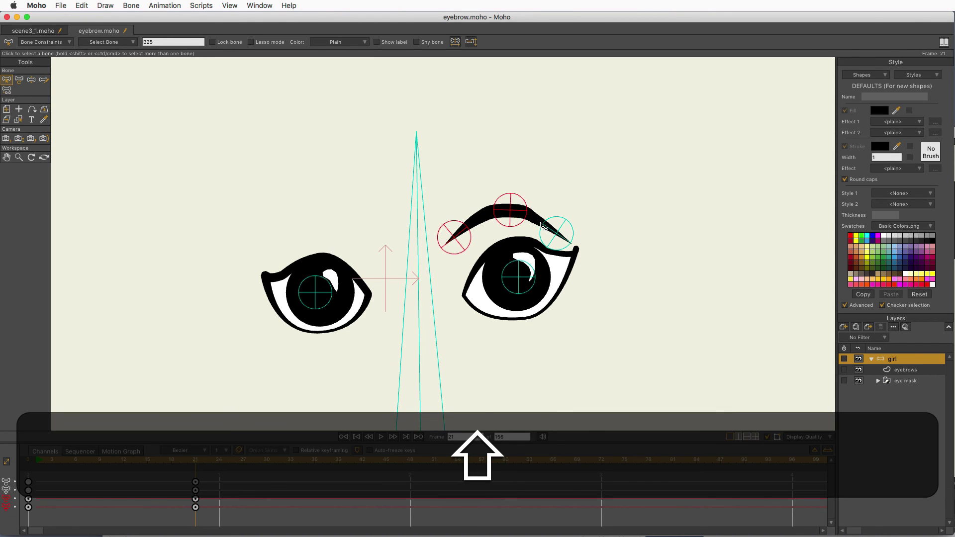
pyautogui.keyDown('shift'); pyautogui.click(555, 229); pyautogui.keyUp('shift')
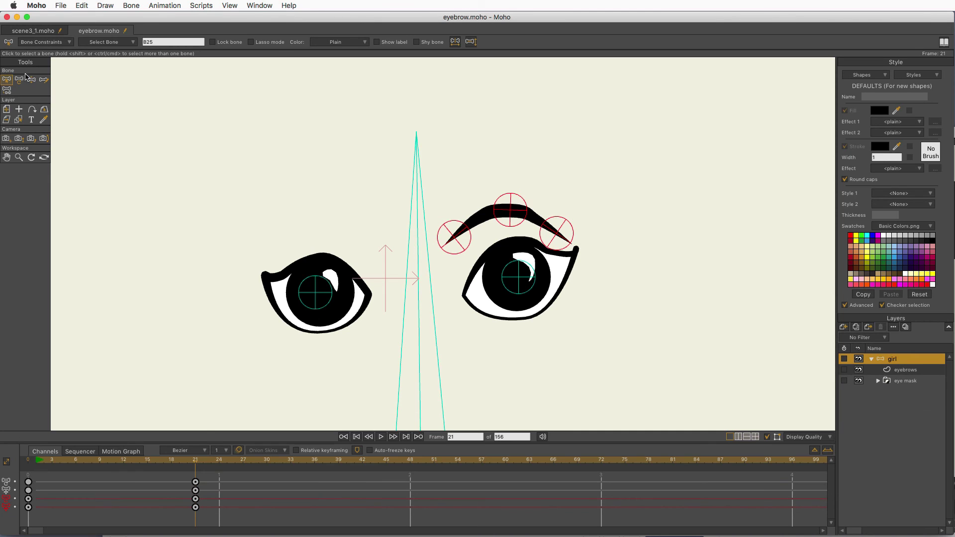
# Undo the trial move of the selected pins, and invert the arch by lowering the middle pin and raising both end pins
pyautogui.press('t')
pyautogui.moveTo(515, 192); pyautogui.dragTo(468, 231)
pyautogui.press('super+z')
pyautogui.press('super+z')
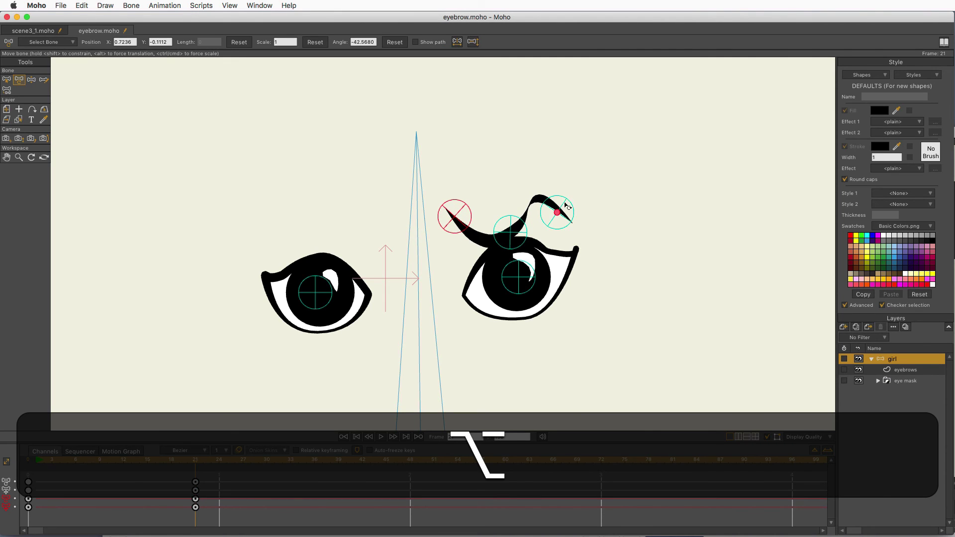
# Smooth the inverted brow by rotating the outer, middle and inner pins, the inner to about -37°, and move the playhead to frame 32
pyautogui.moveTo(566, 205); pyautogui.dragTo(552, 198)
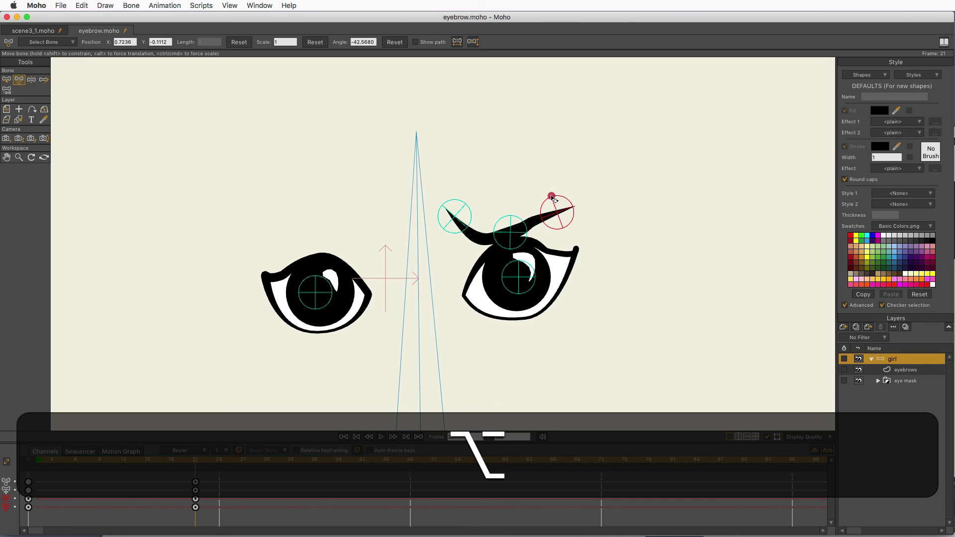
pyautogui.moveTo(512, 229); pyautogui.dragTo(526, 232)
pyautogui.moveTo(468, 218); pyautogui.dragTo(470, 215)
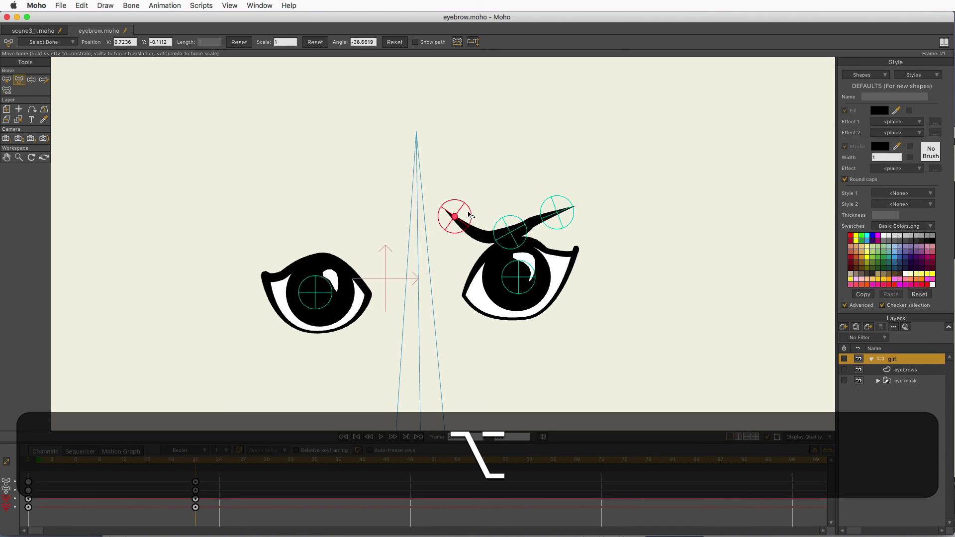
pyautogui.moveTo(194, 462); pyautogui.dragTo(283, 463)
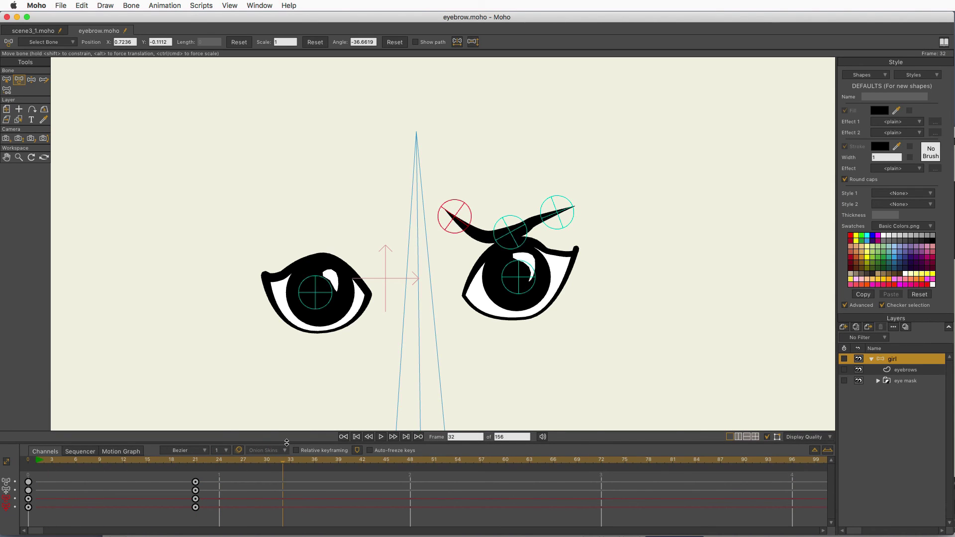